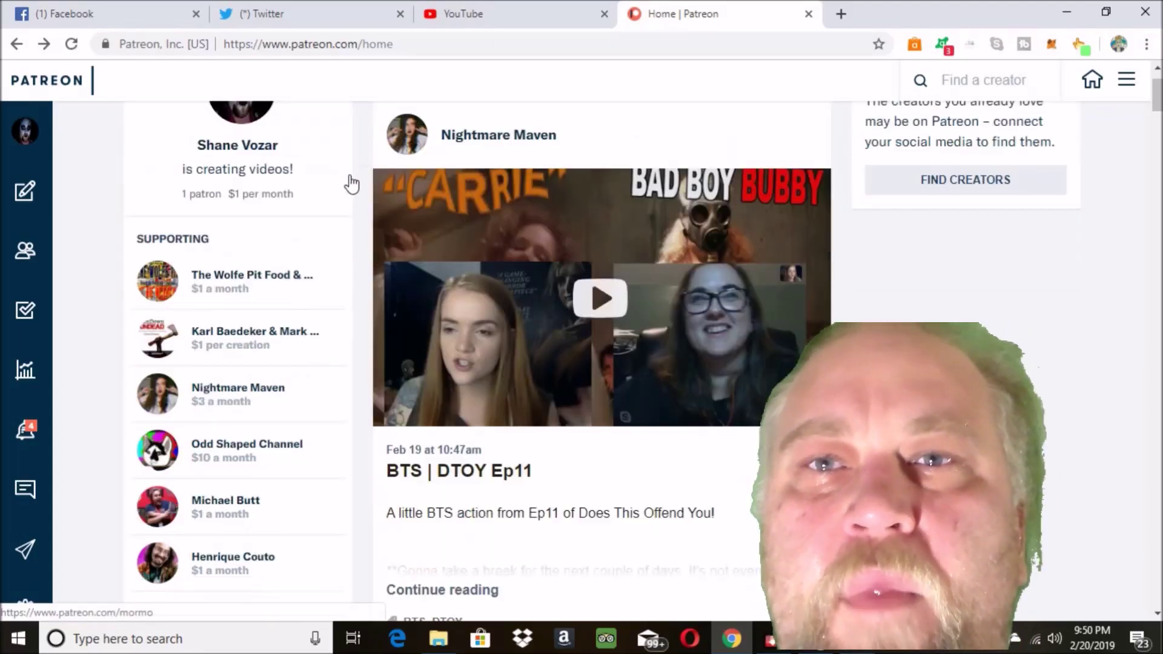
- Scroll down through the home feed of supported creators' posts
scroll(352, 183, down, 1)
scroll(350, 182, down, 2)
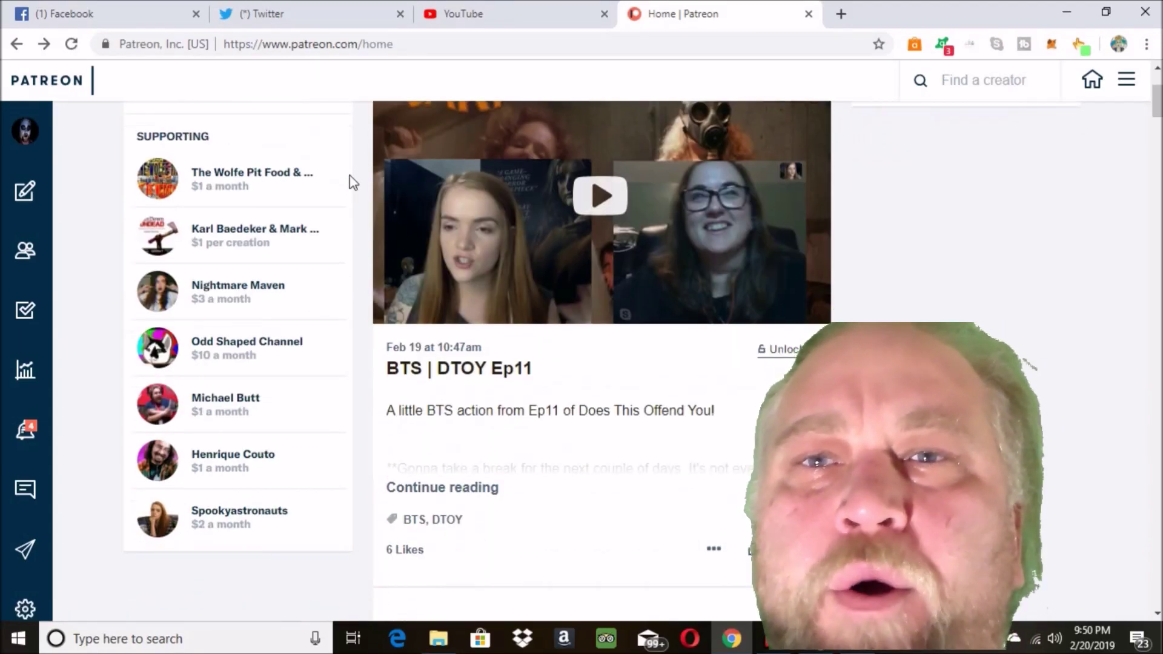
scroll(353, 181, down, 1)
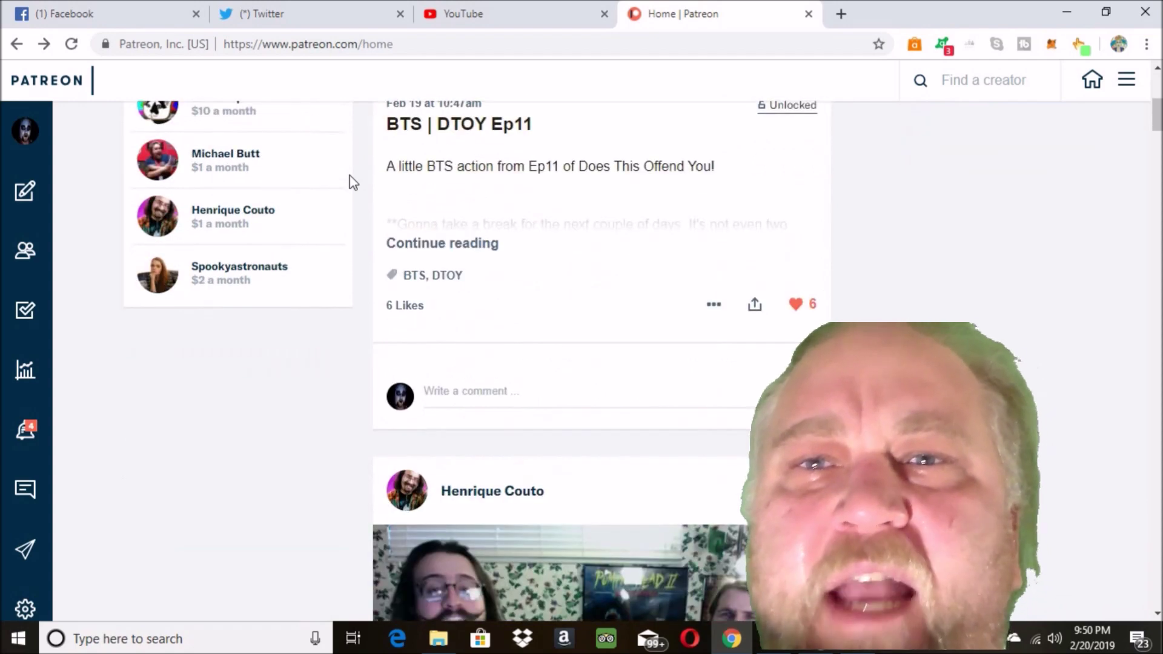
scroll(353, 181, down, 3)
scroll(351, 182, down, 3)
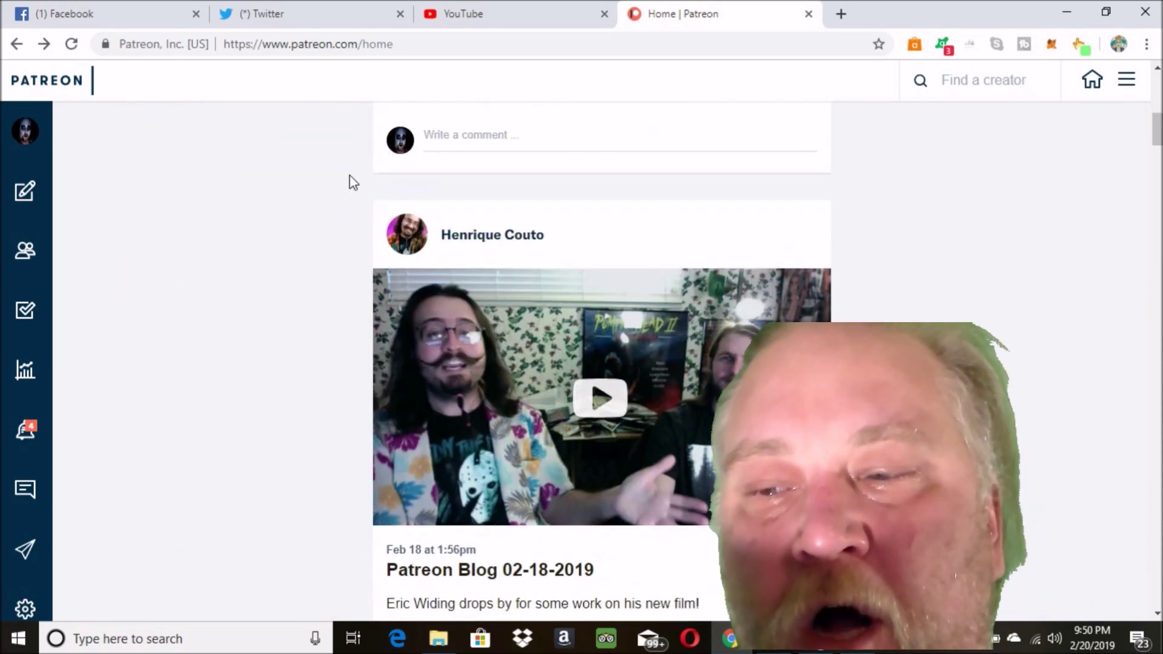
scroll(351, 182, down, 7)
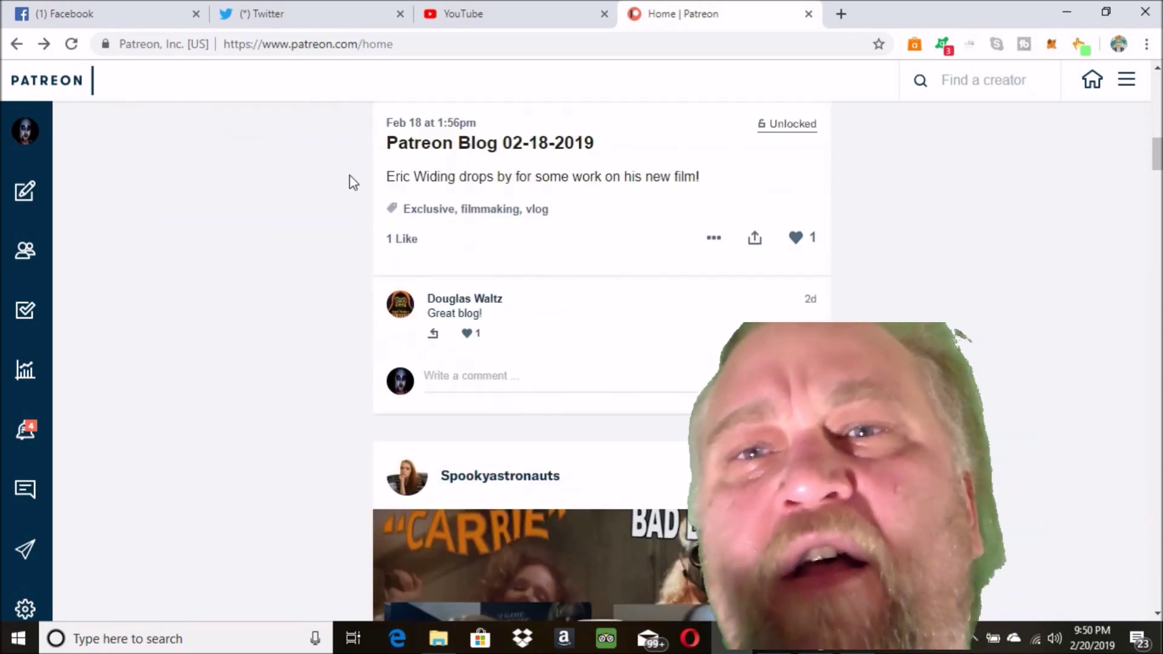
scroll(350, 177, down, 8)
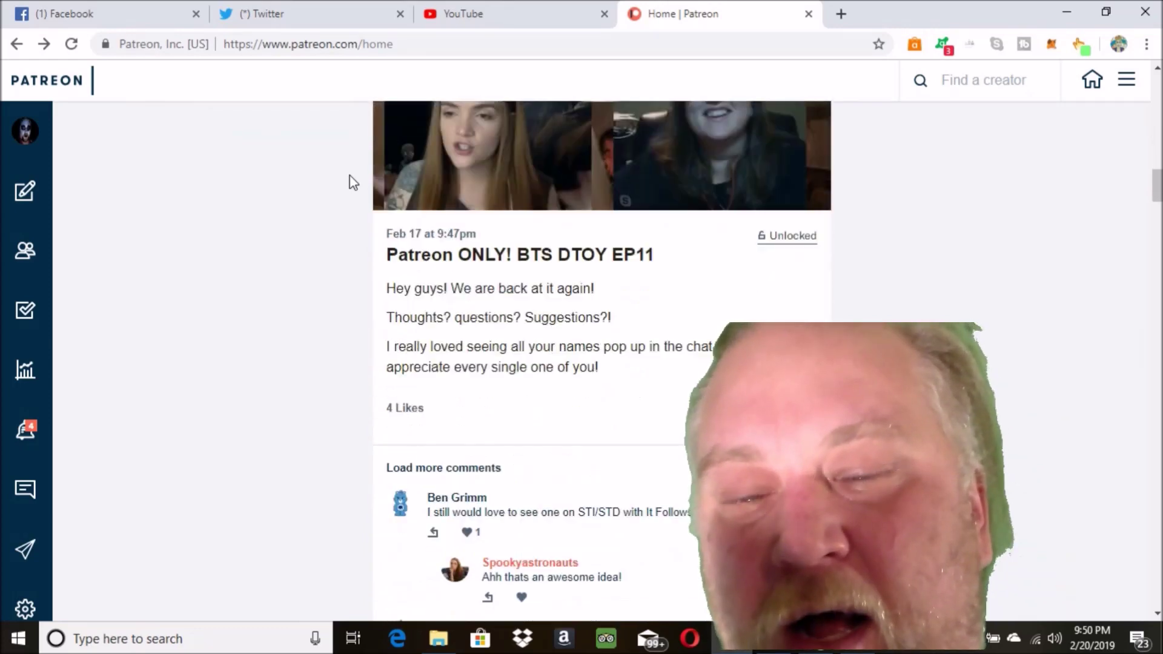
scroll(350, 176, down, 3)
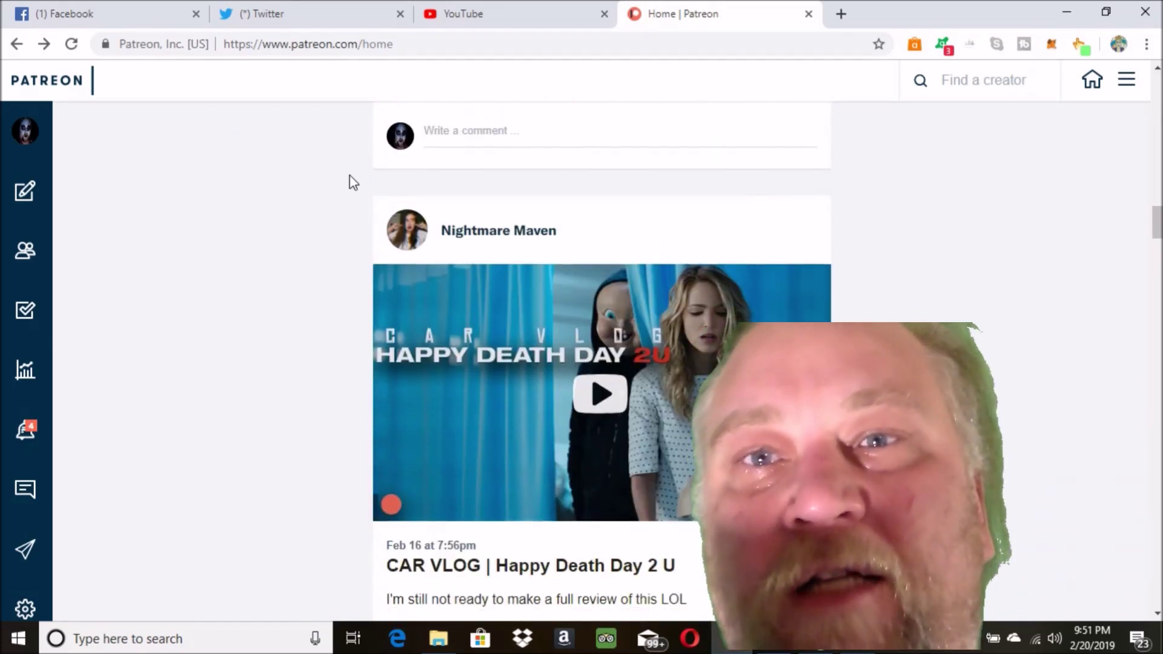
- Return to the top of the feed and open your own public creator page
scroll(350, 175, up, 5)
scroll(350, 177, up, 15)
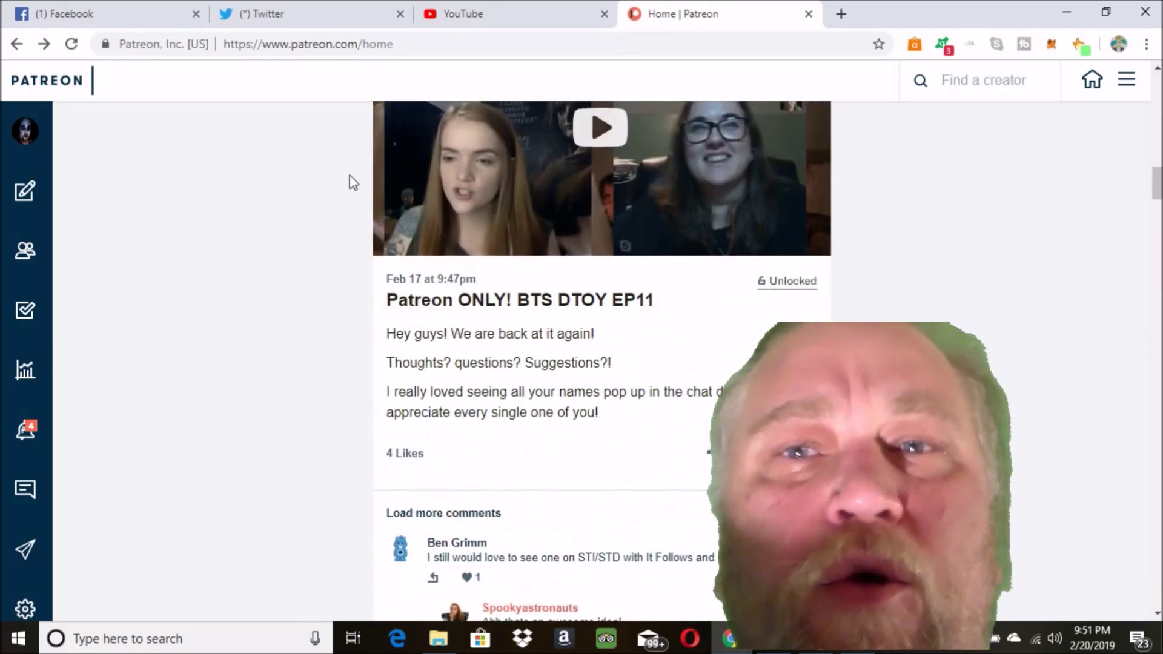
scroll(350, 176, up, 10)
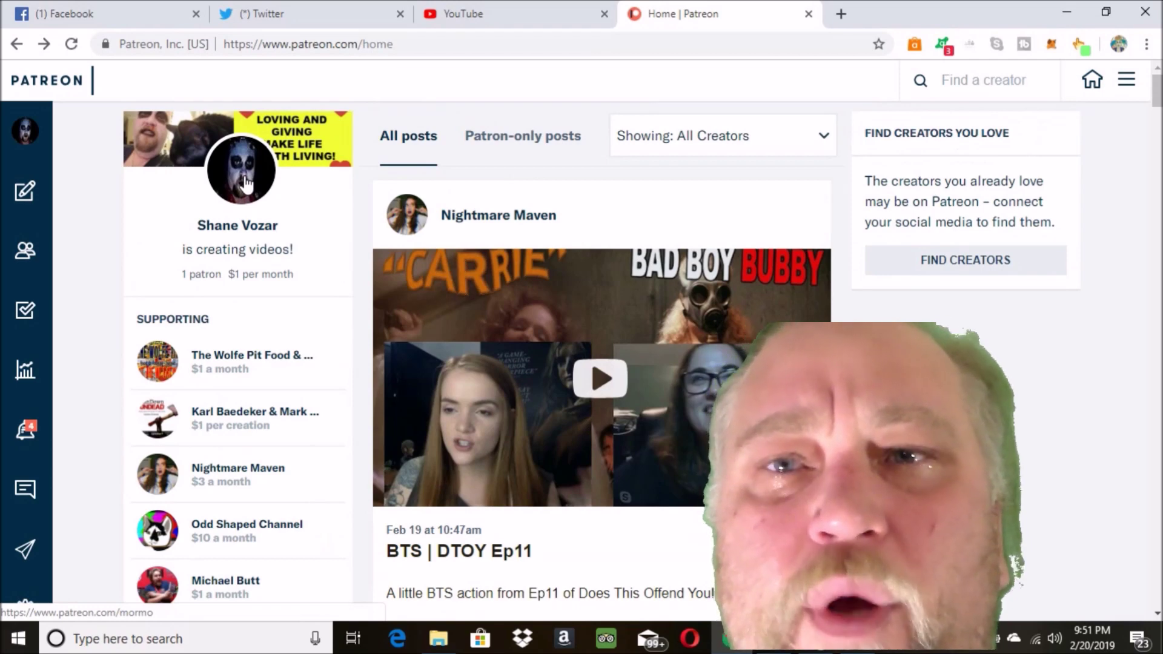
click(245, 181)
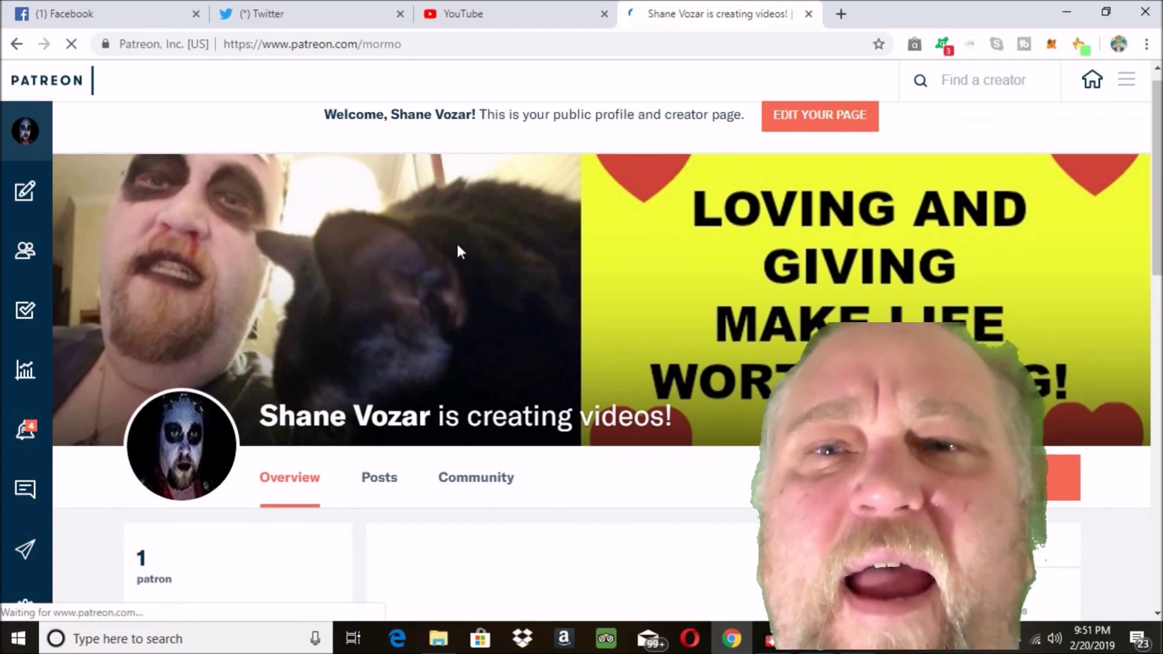
scroll(457, 249, down, 1)
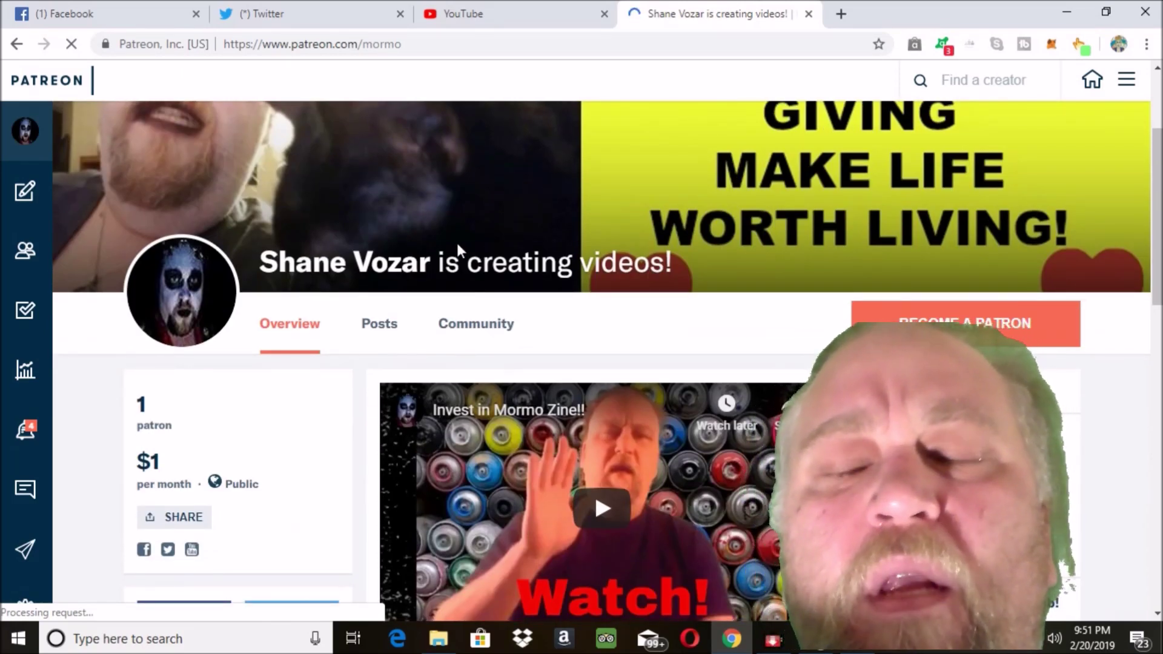
scroll(457, 243, down, 3)
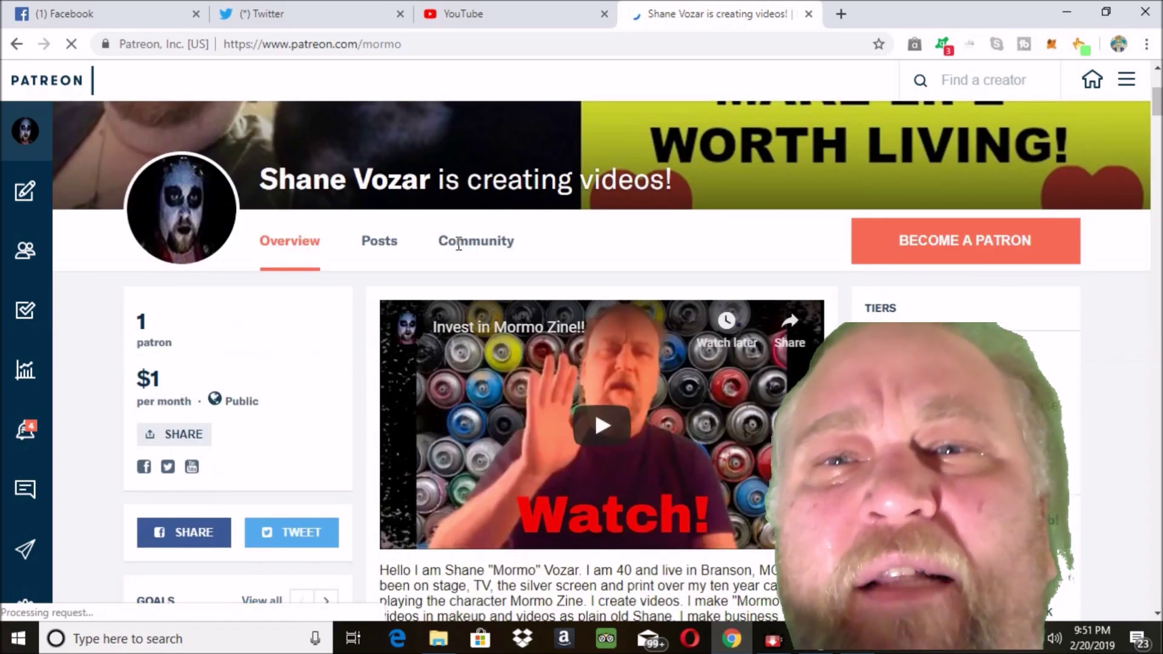
scroll(459, 246, down, 3)
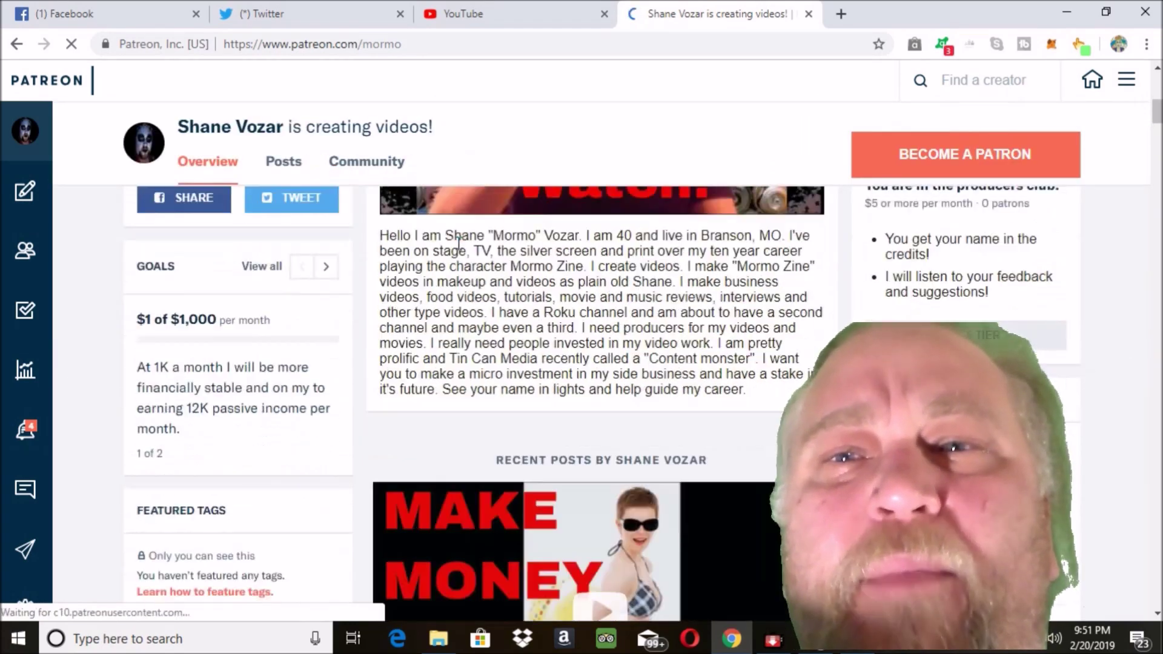
scroll(459, 245, down, 4)
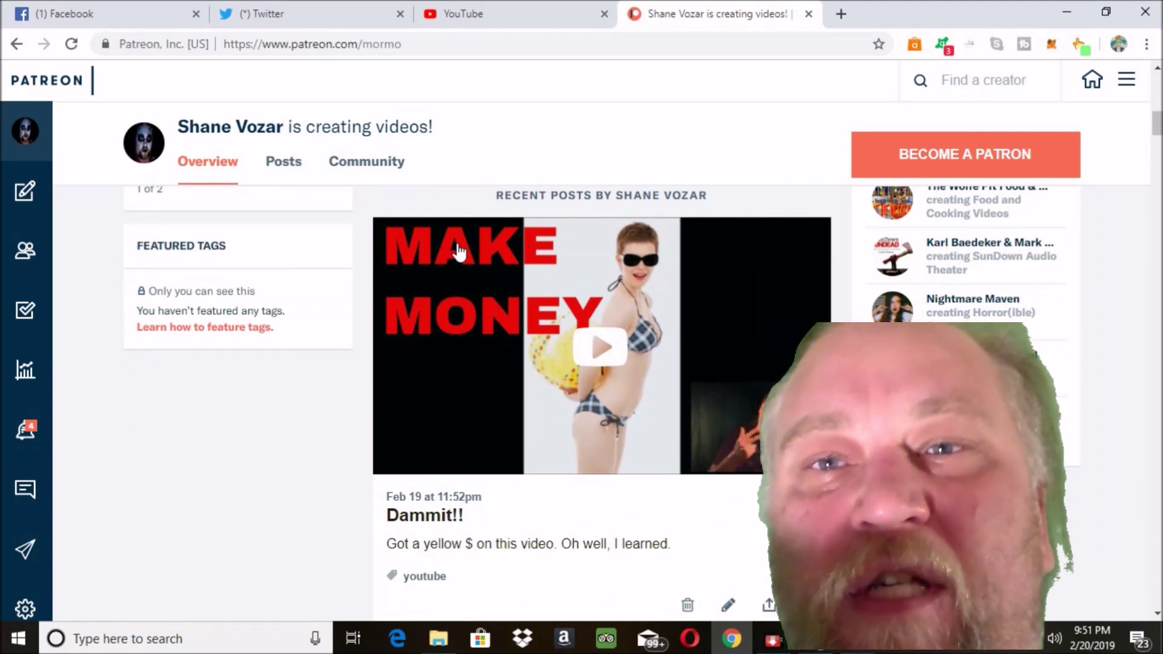
scroll(459, 250, down, 1)
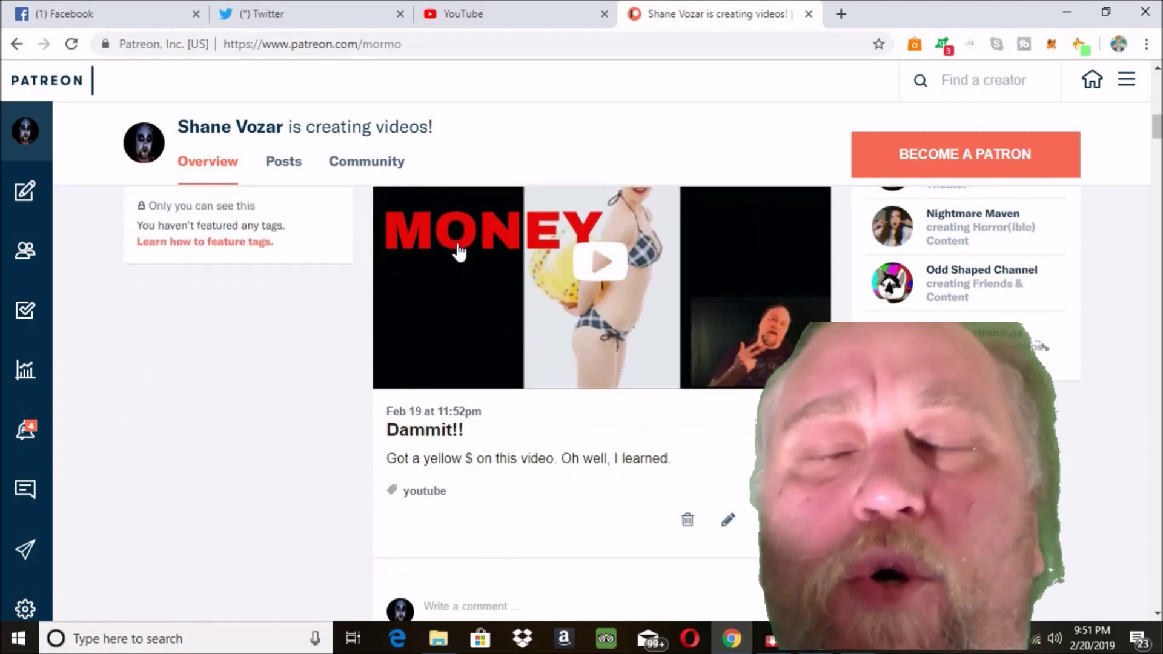
scroll(458, 251, down, 4)
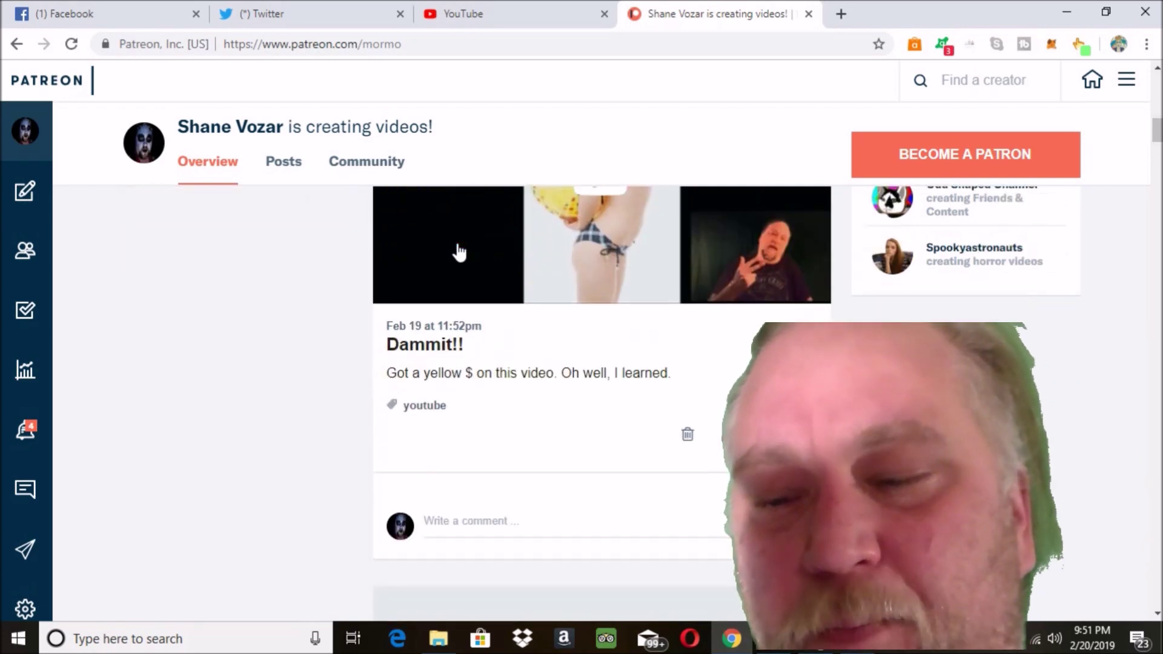
scroll(460, 251, down, 4)
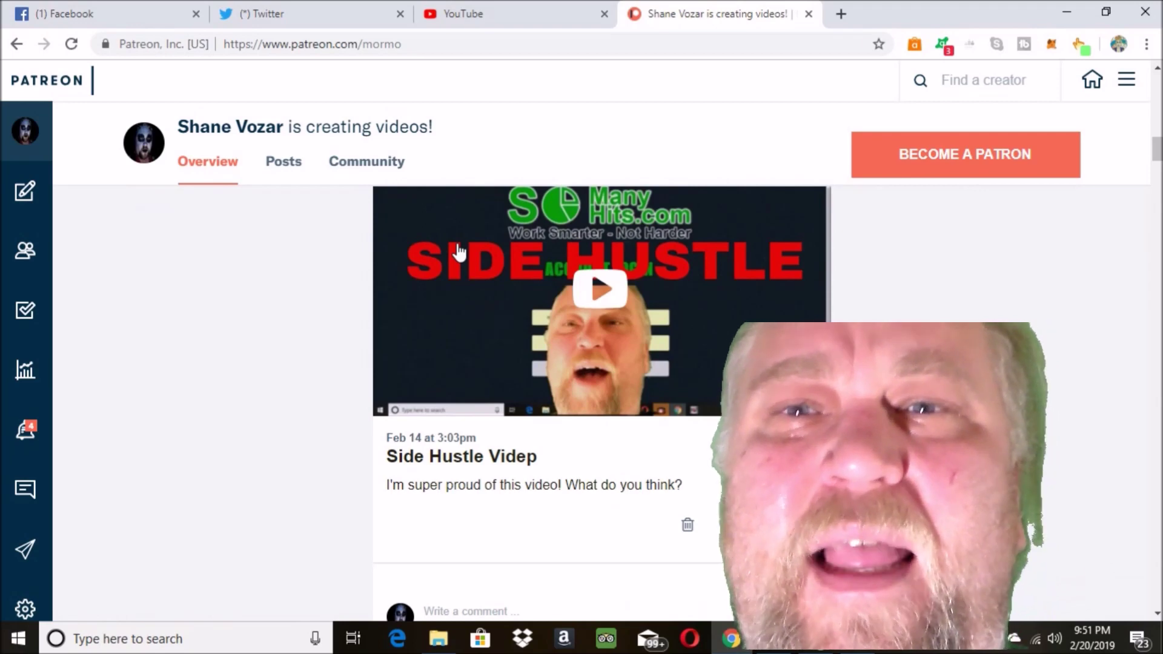
scroll(458, 250, down, 3)
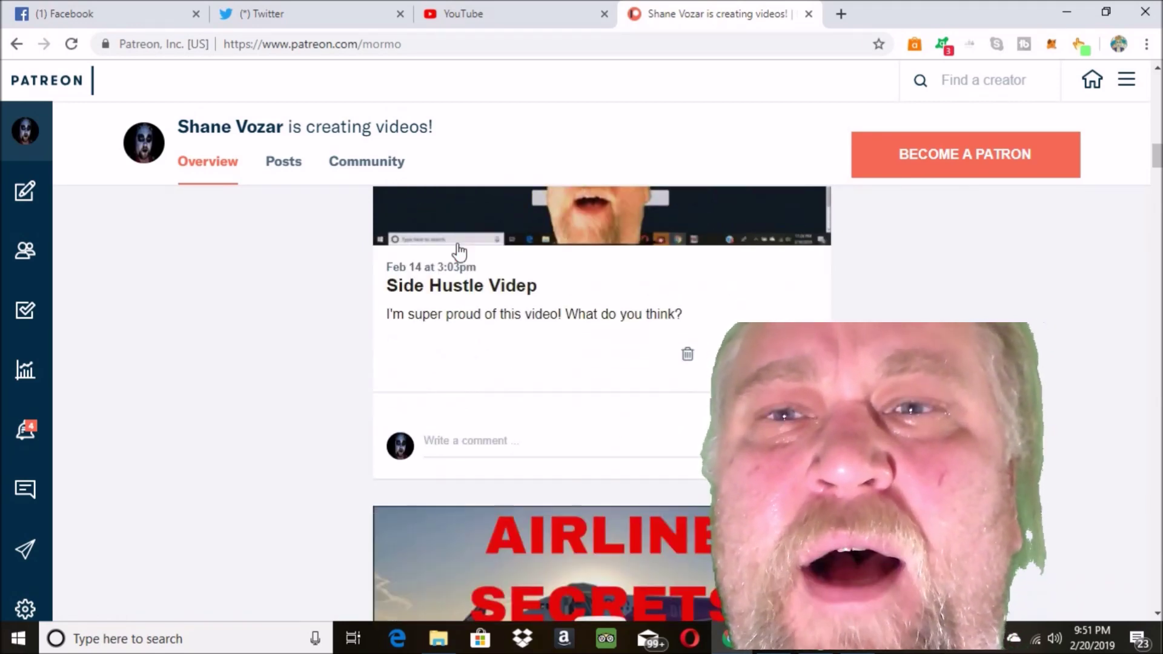
scroll(458, 250, down, 3)
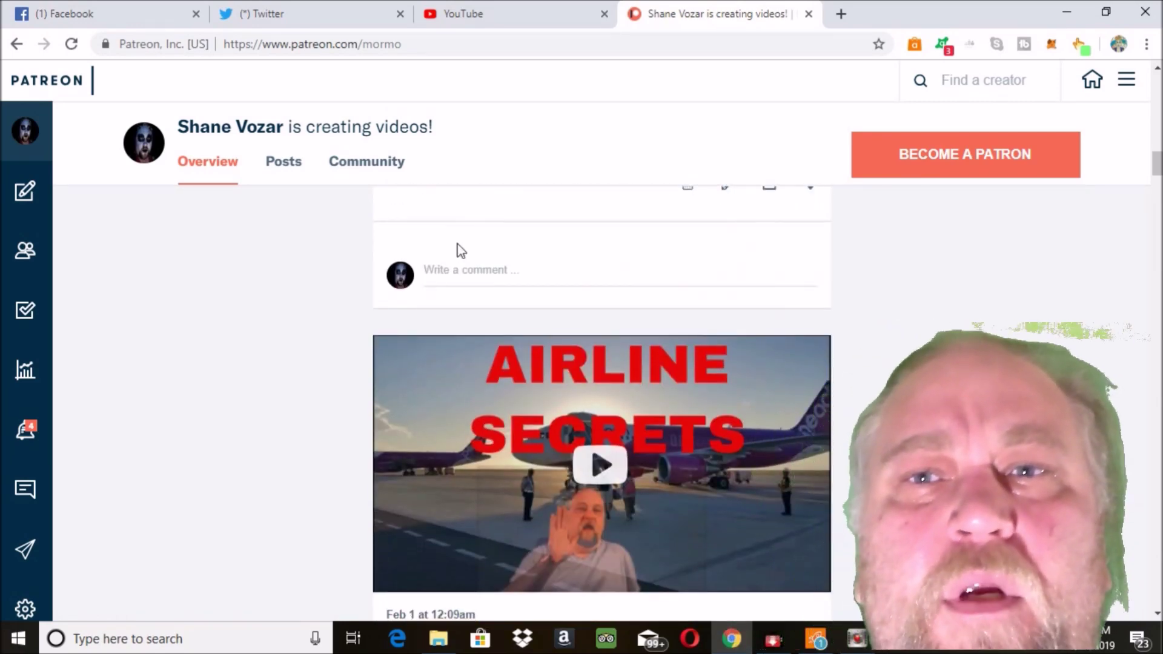
scroll(458, 250, down, 2)
scroll(458, 251, down, 2)
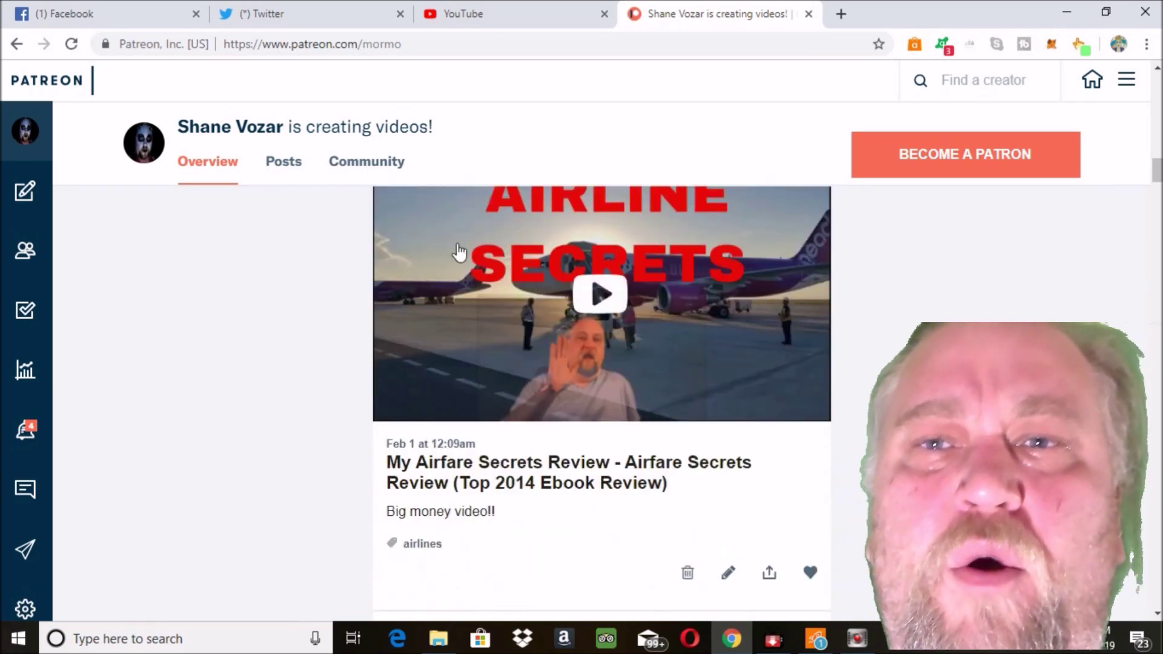
scroll(458, 250, down, 2)
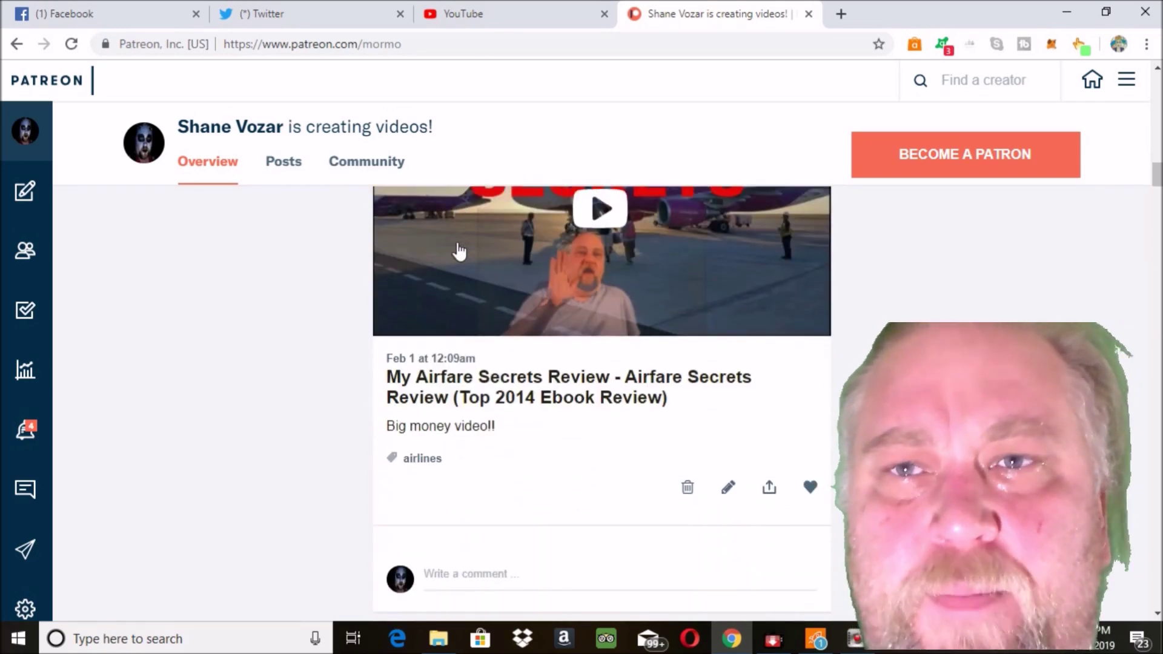
scroll(458, 250, down, 2)
scroll(459, 250, down, 1)
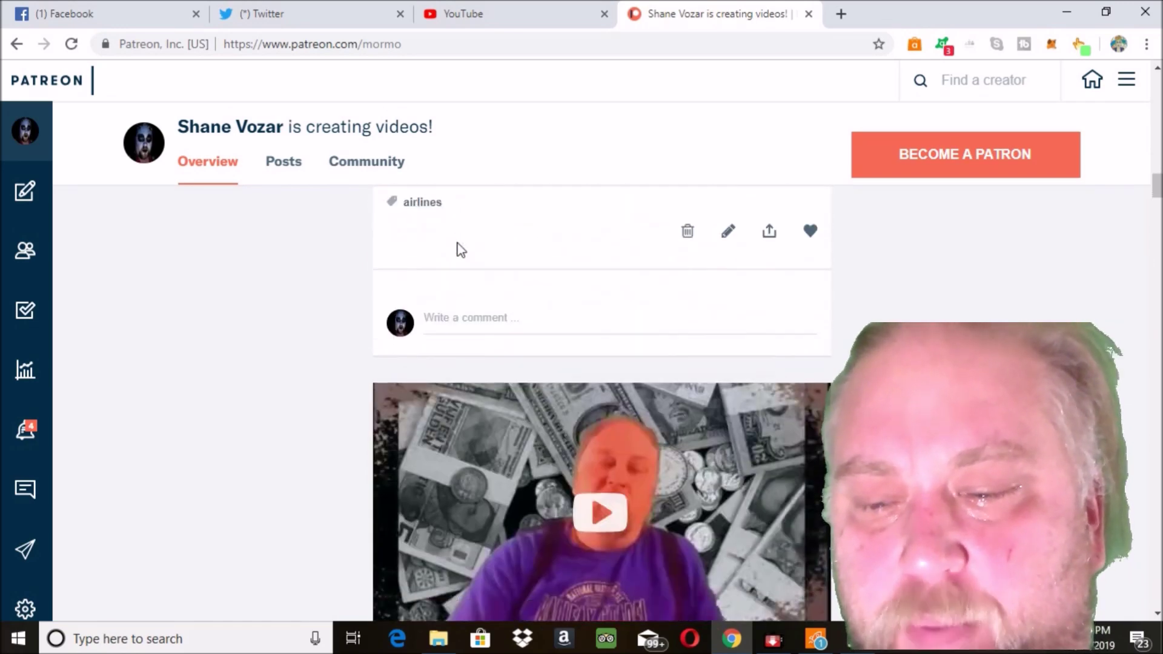
scroll(460, 250, down, 3)
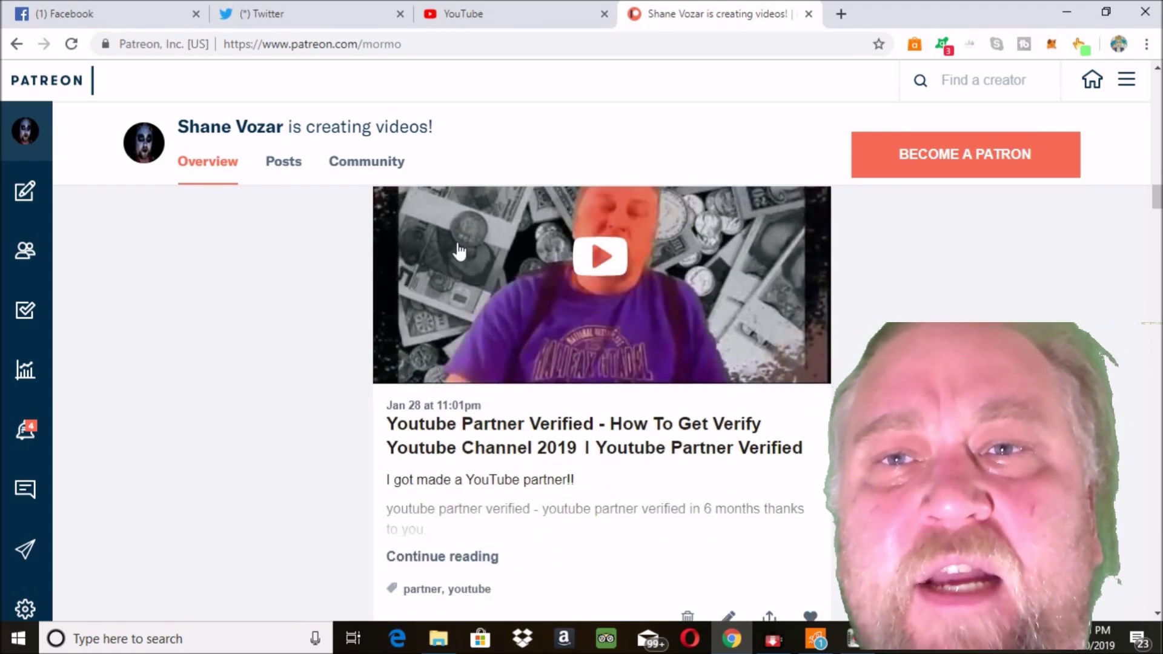
scroll(461, 250, down, 1)
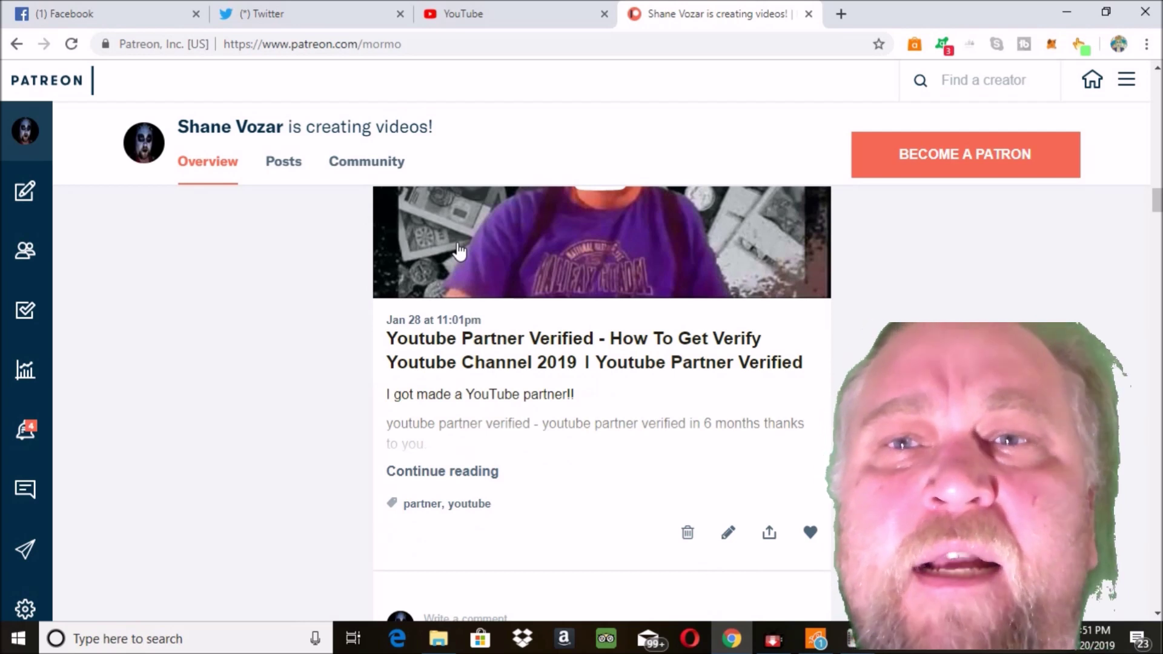
scroll(458, 250, down, 2)
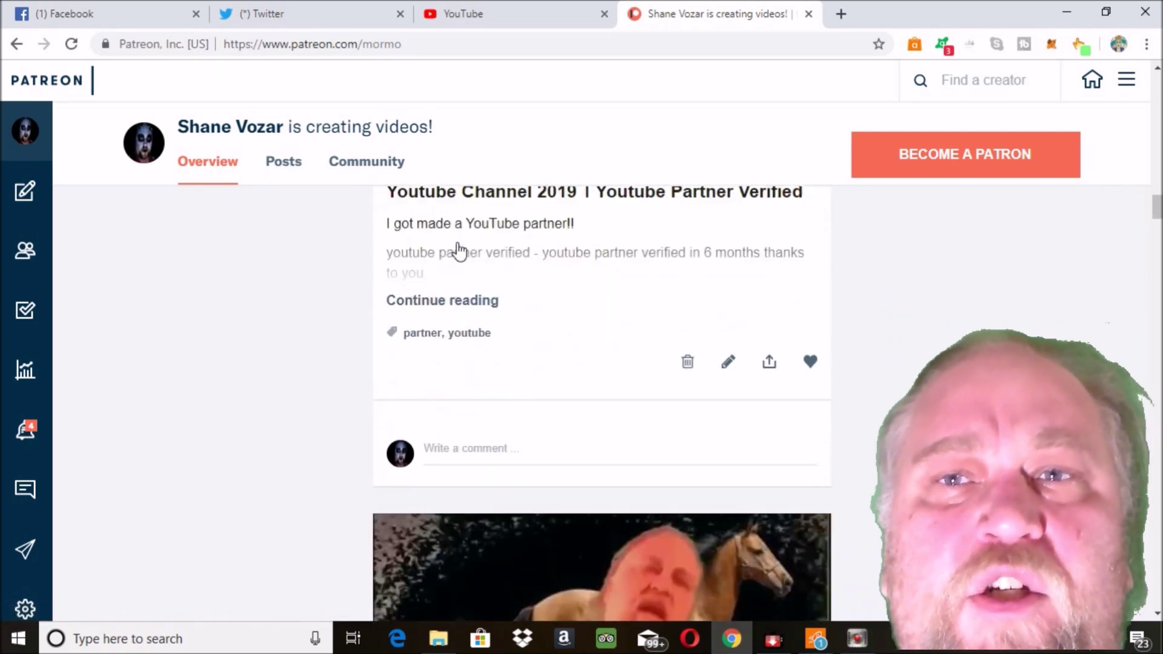
scroll(459, 250, down, 2)
scroll(459, 250, down, 1)
scroll(459, 246, down, 1)
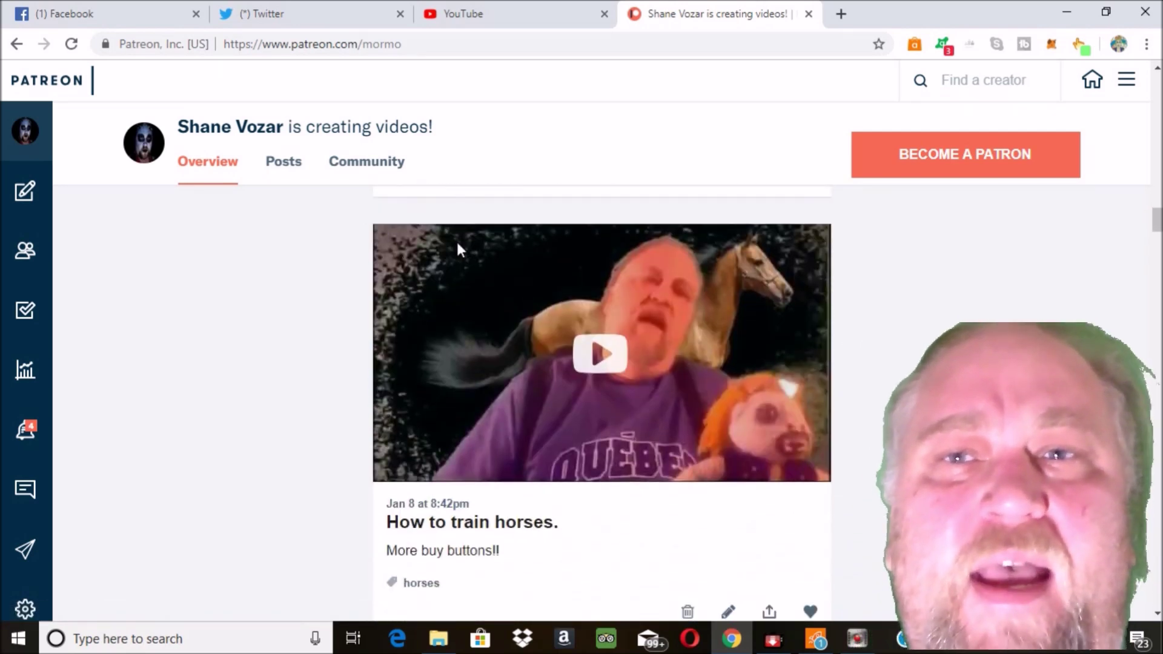
scroll(459, 250, down, 2)
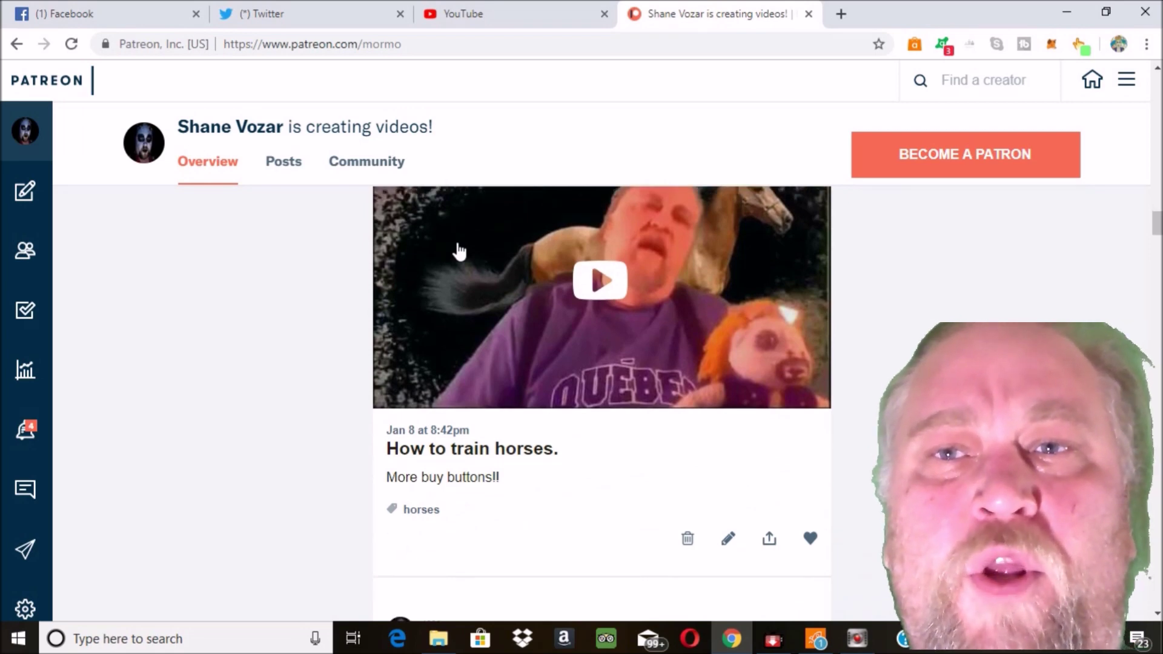
scroll(459, 249, down, 1)
scroll(458, 248, down, 4)
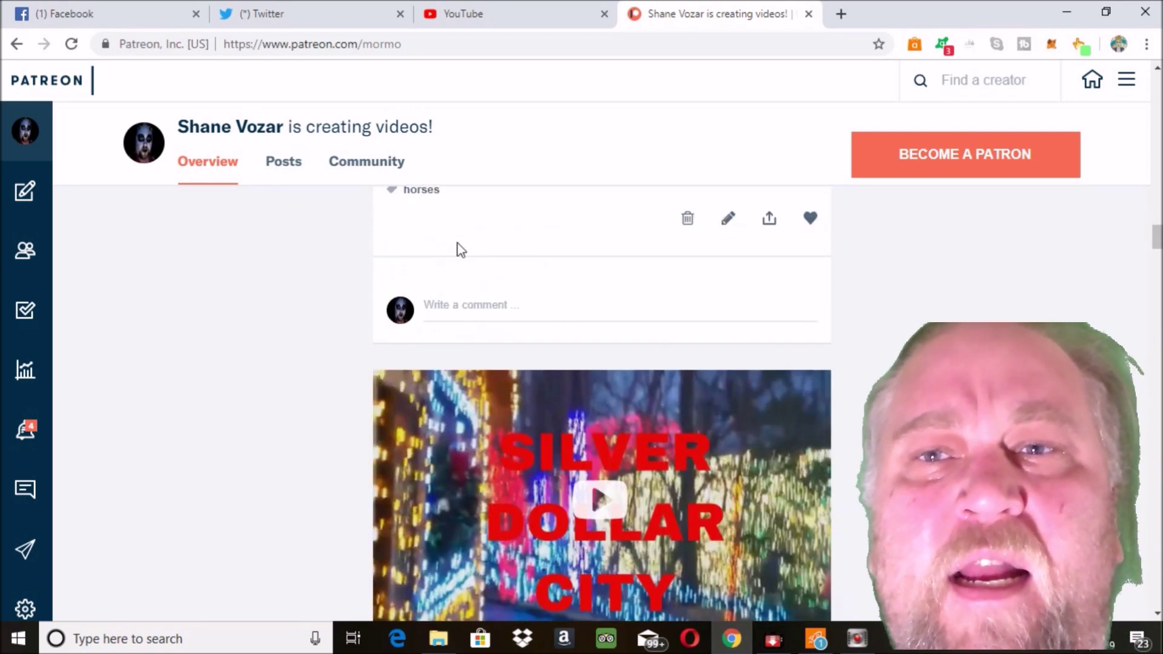
scroll(459, 250, down, 1)
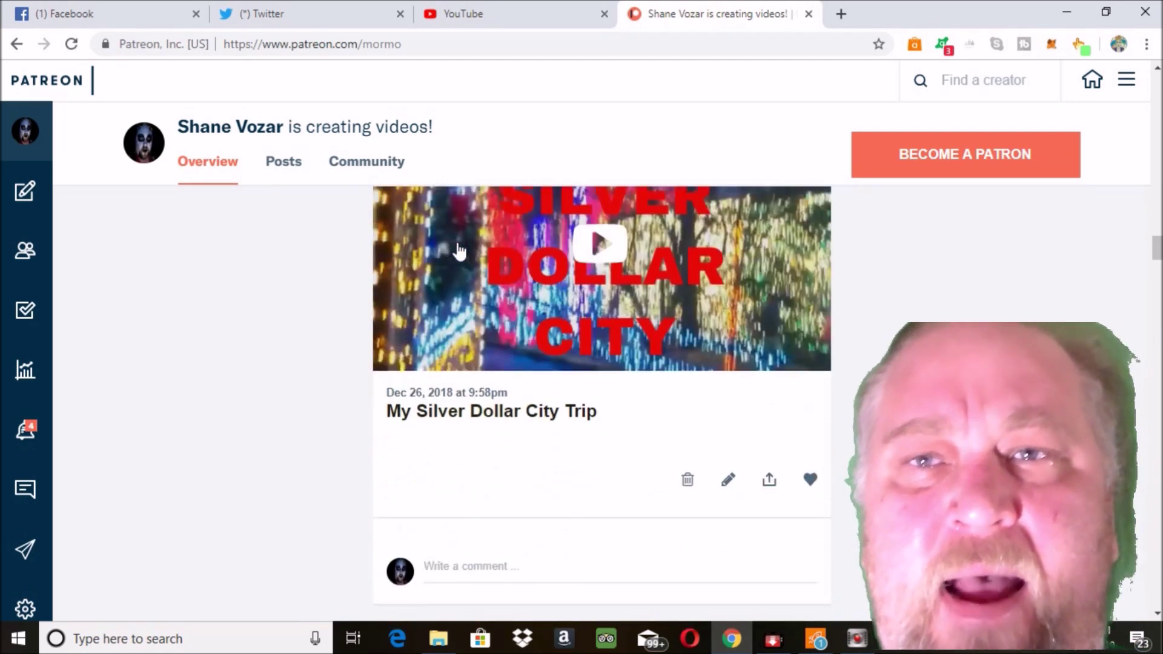
scroll(459, 250, up, 12)
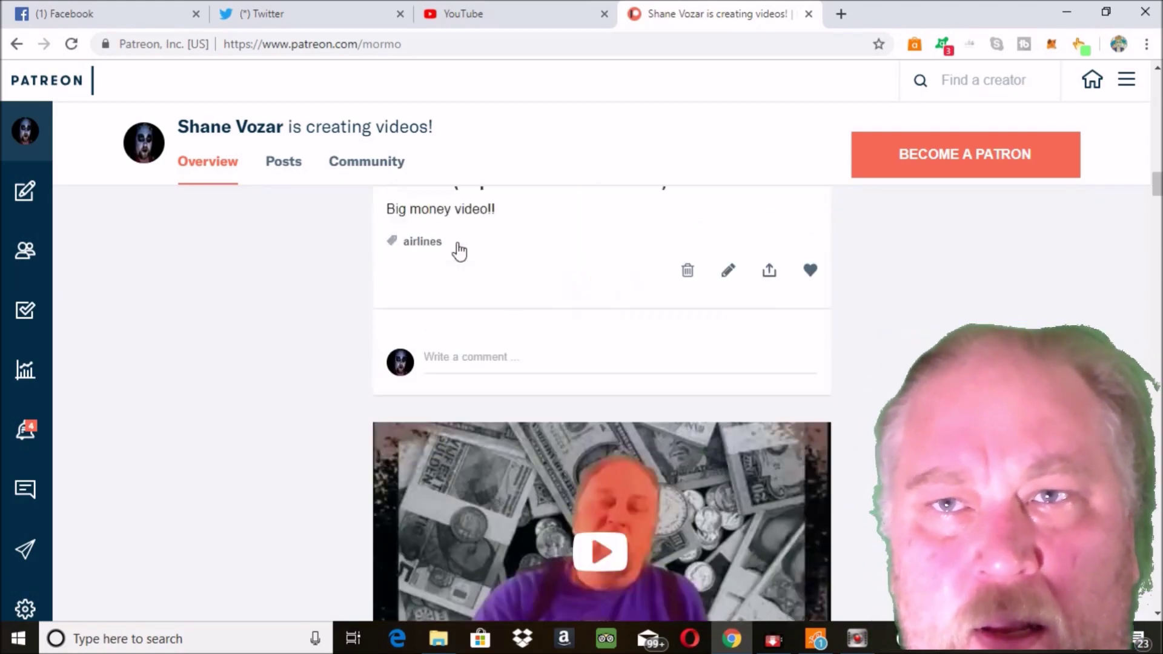
scroll(459, 250, up, 20)
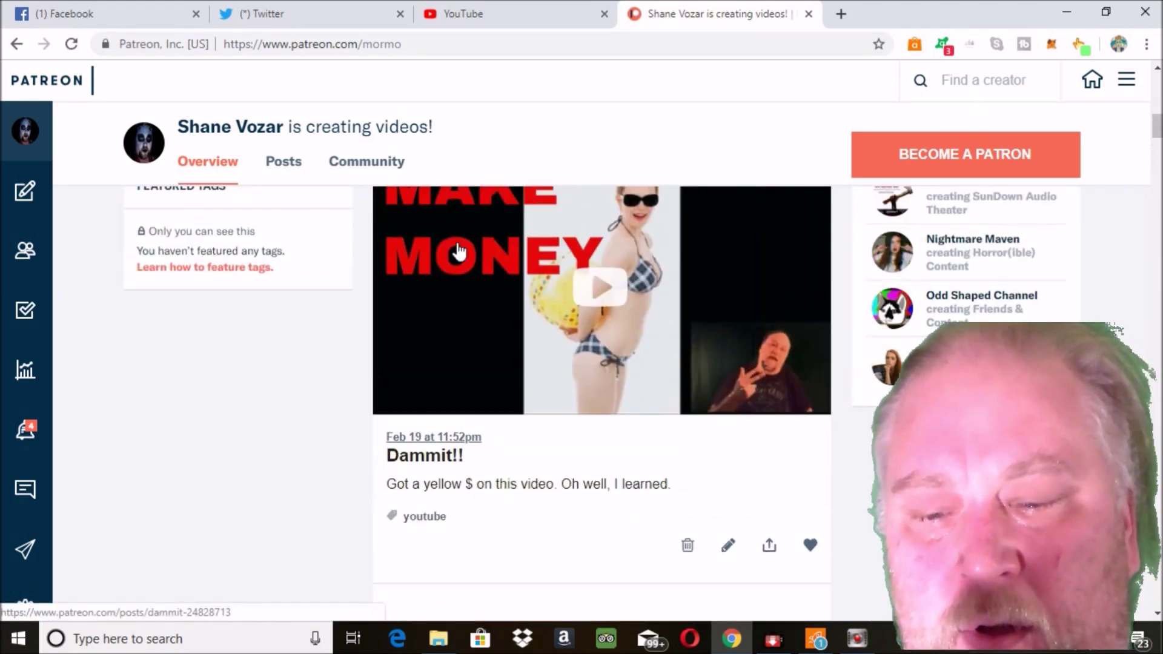
scroll(458, 251, up, 8)
scroll(458, 245, up, 2)
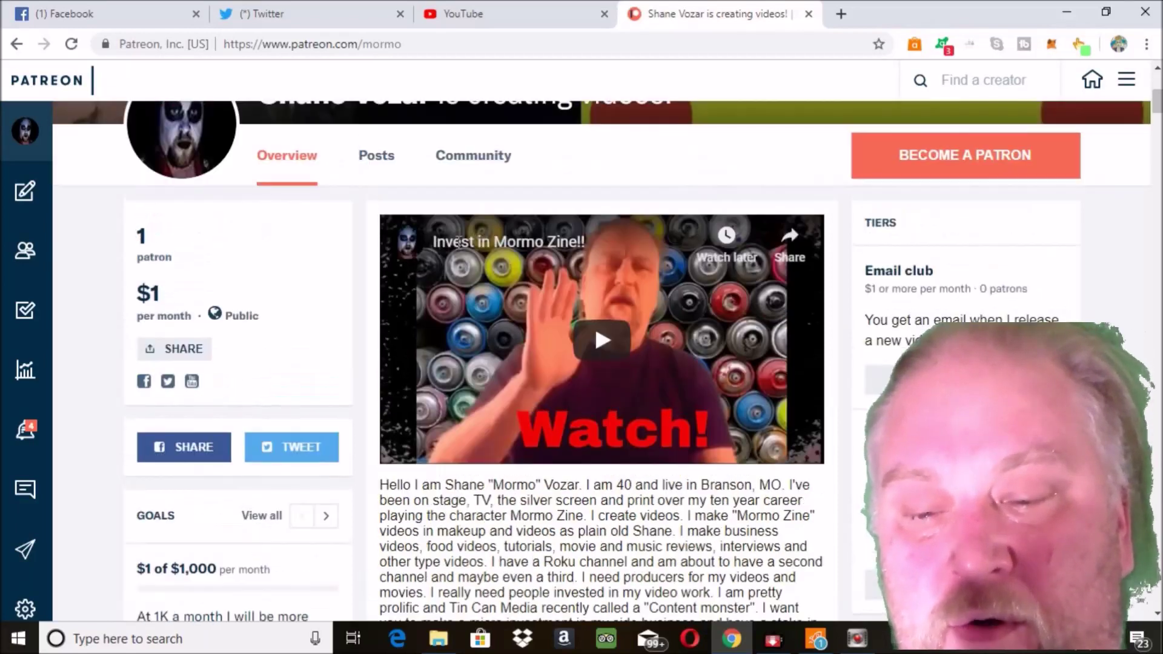
scroll(458, 245, down, 3)
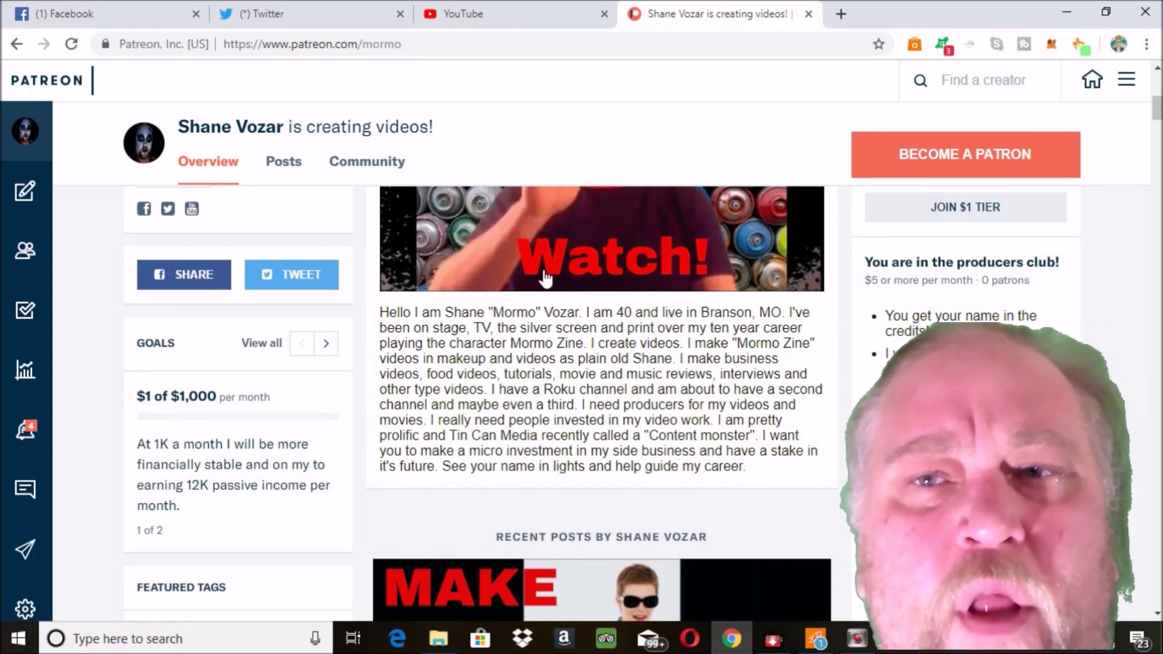
scroll(545, 279, down, 2)
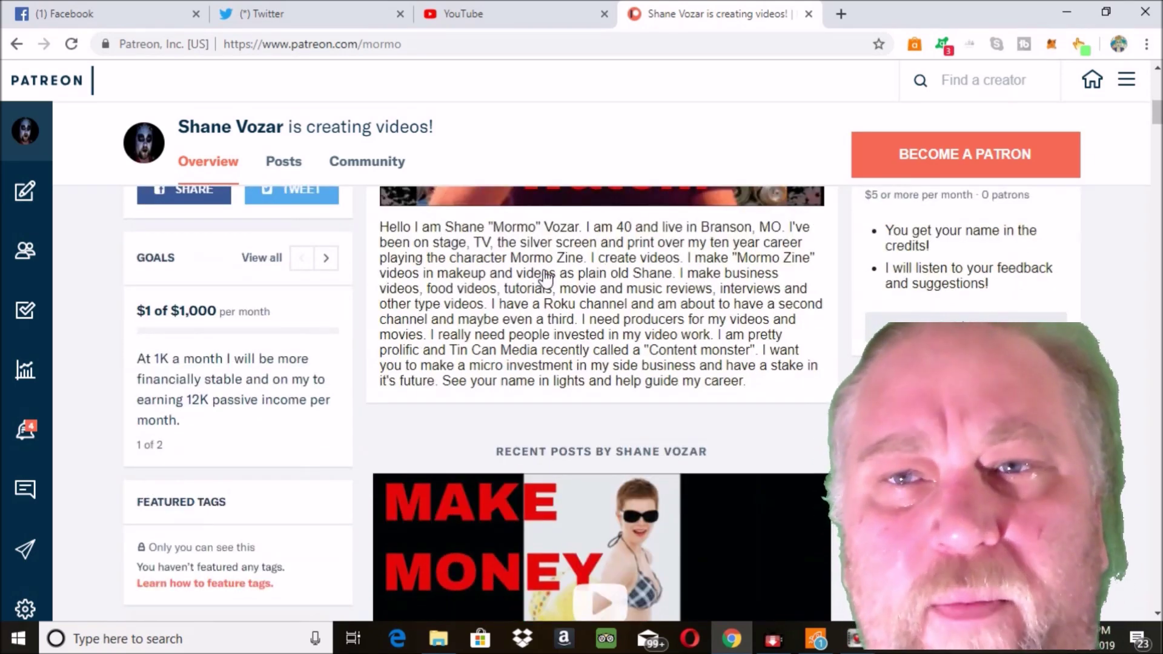
scroll(547, 279, down, 2)
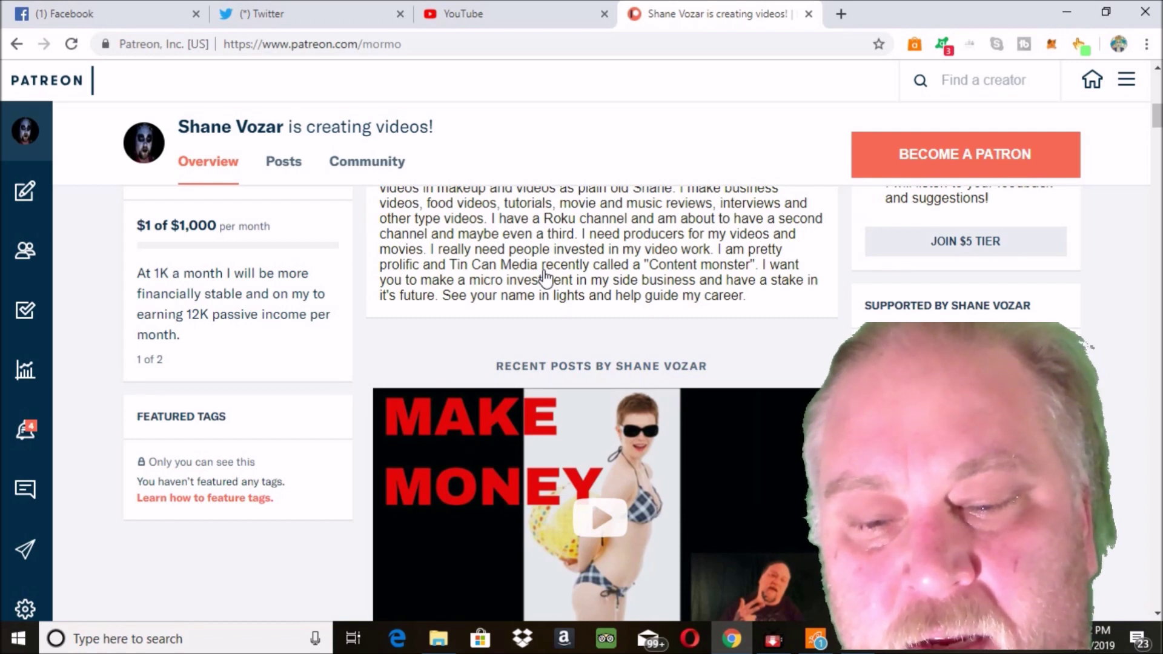
scroll(545, 275, down, 1)
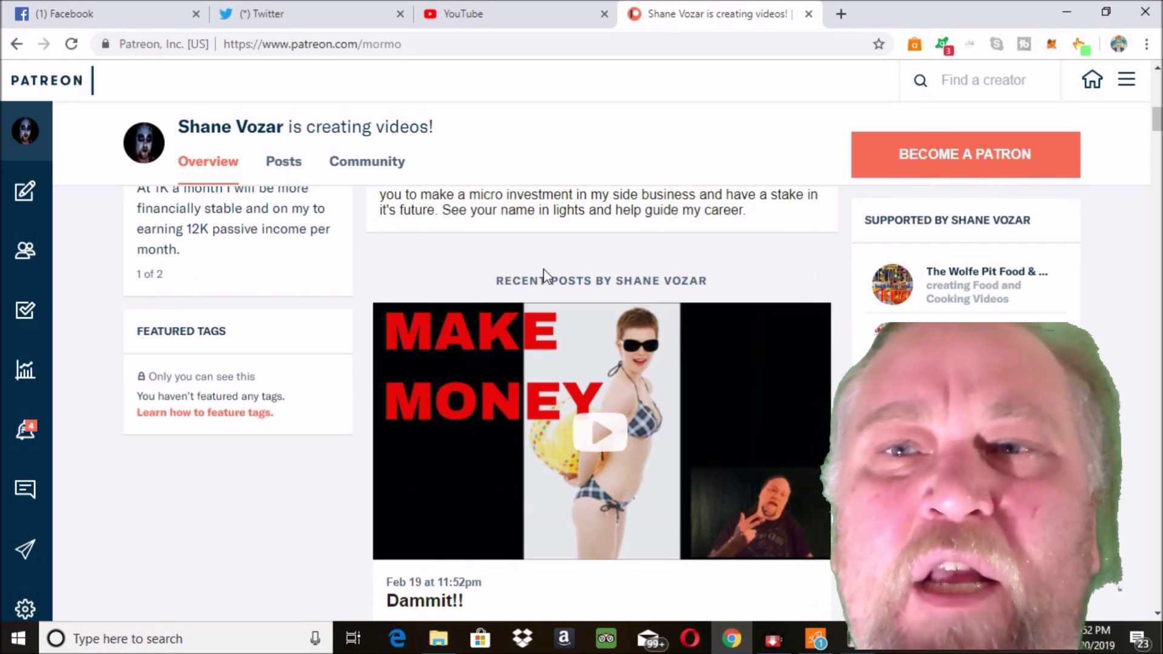
scroll(544, 273, down, 3)
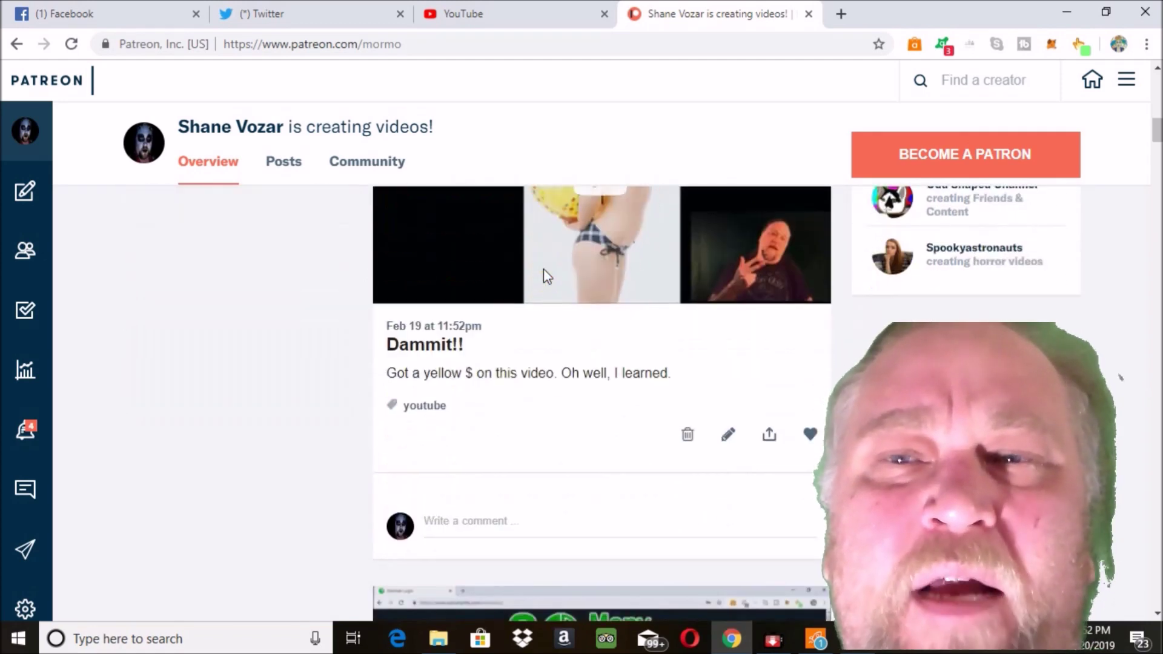
scroll(545, 278, down, 3)
scroll(546, 278, down, 1)
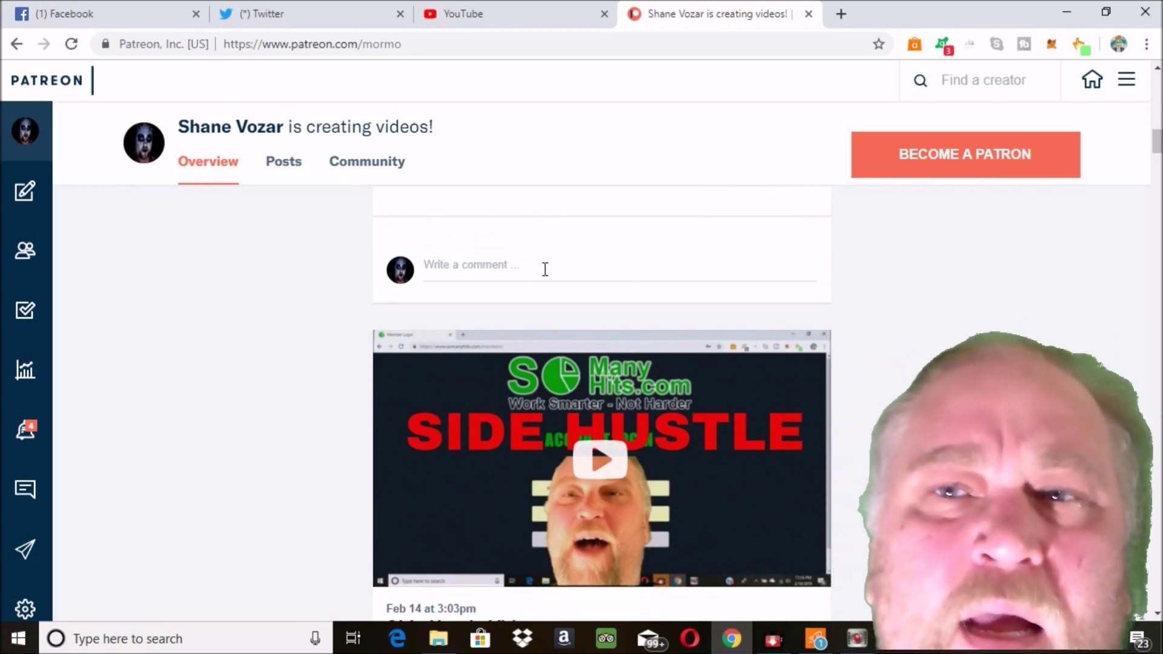
scroll(546, 278, down, 4)
scroll(546, 278, up, 5)
scroll(544, 276, up, 6)
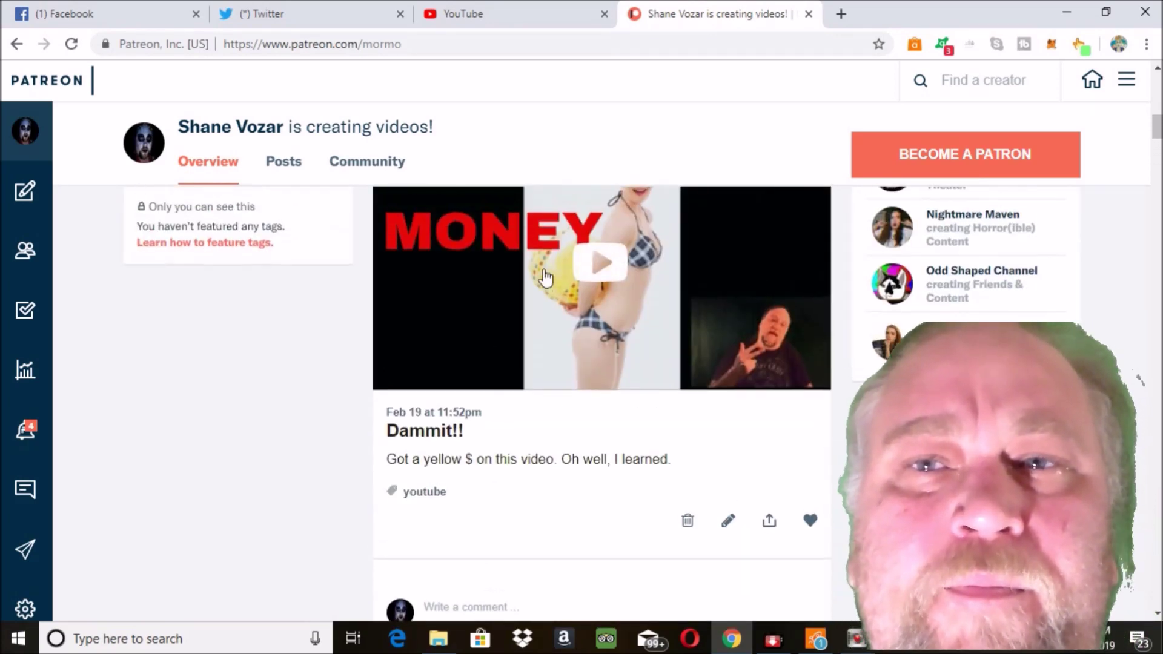
- Open Odd Shaped Channel from the Supported By list and browse its Posts tab
click(899, 358)
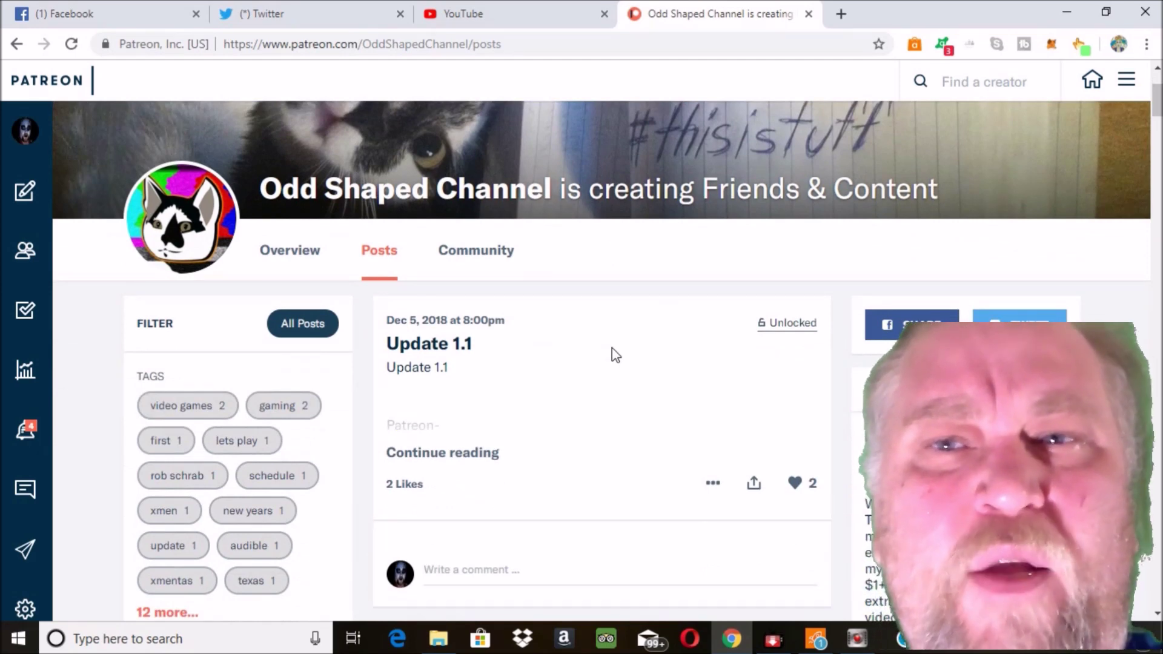
scroll(612, 347, down, 1)
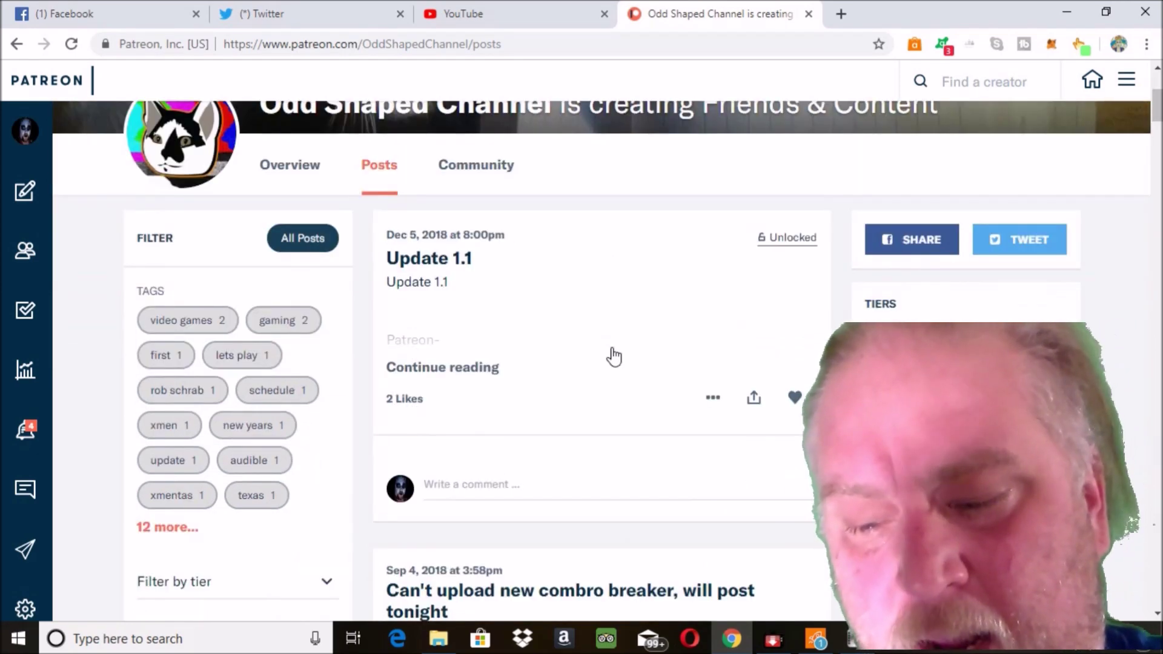
scroll(614, 356, down, 2)
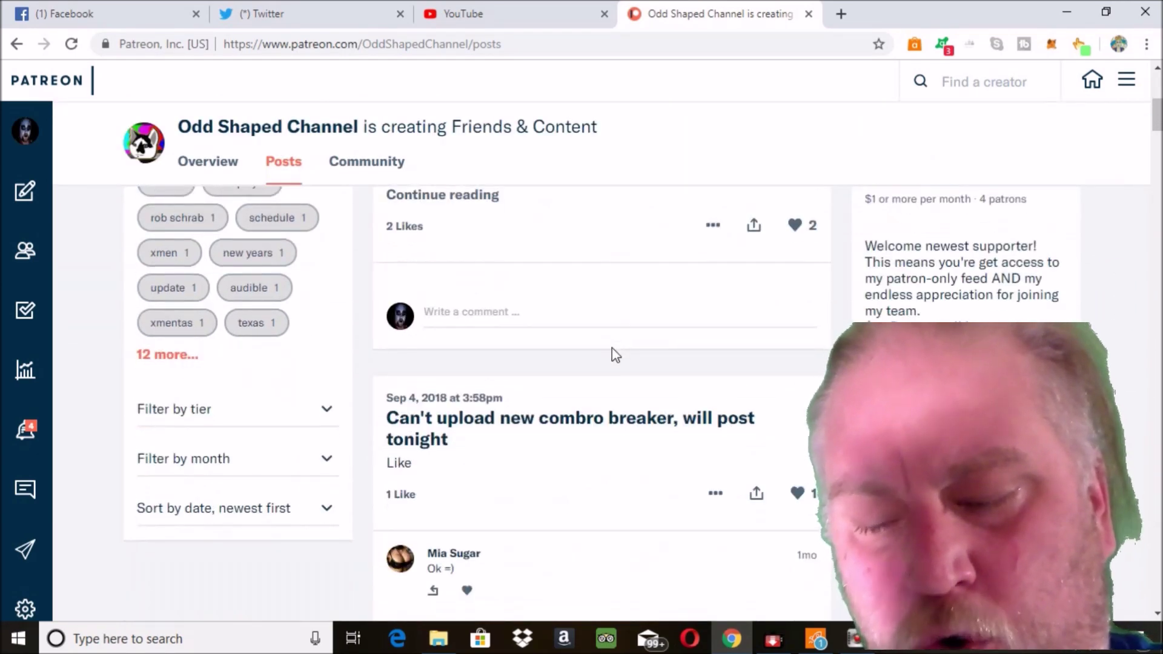
scroll(613, 356, up, 3)
scroll(614, 356, up, 1)
scroll(614, 356, down, 1)
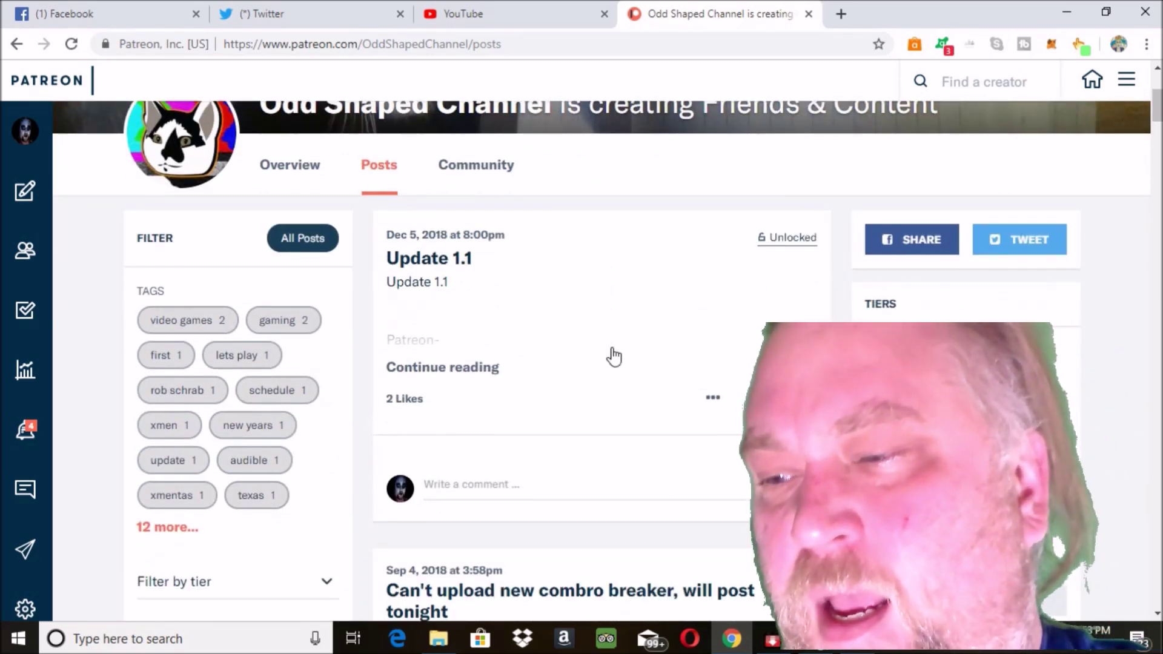
scroll(613, 356, down, 1)
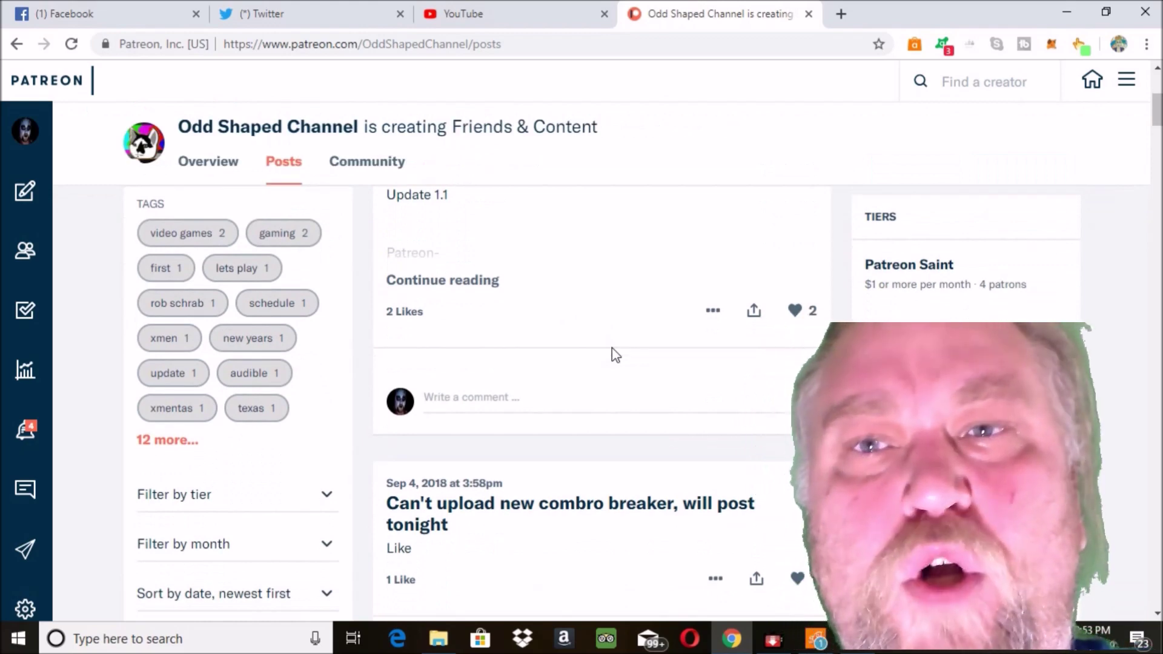
scroll(616, 355, down, 1)
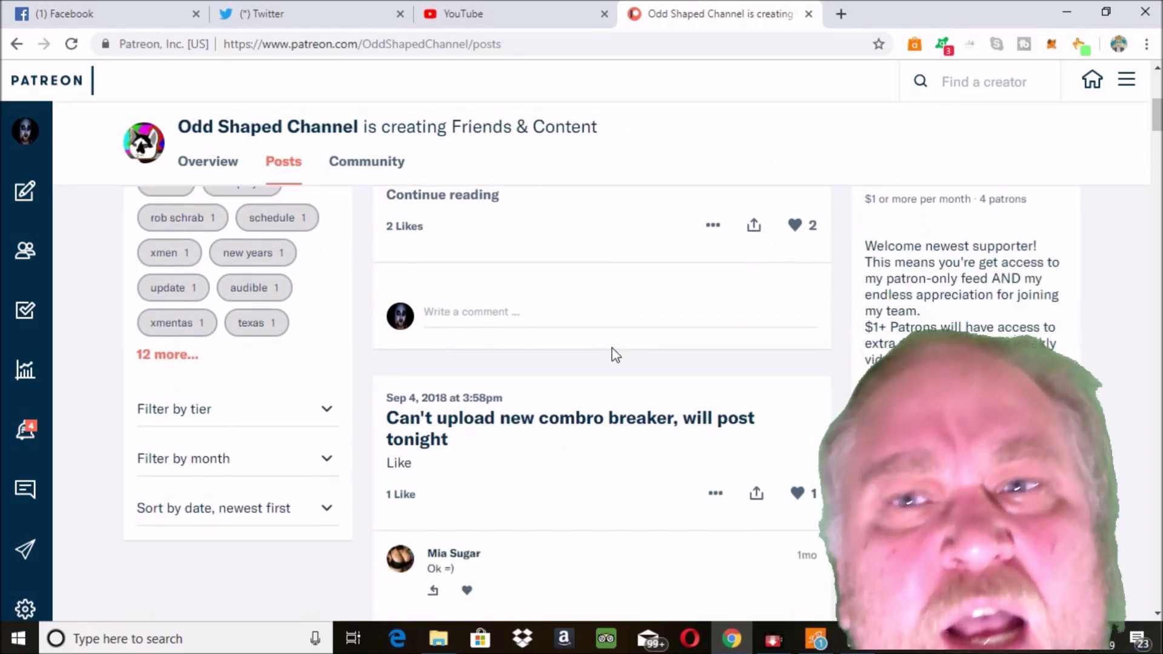
scroll(616, 355, down, 1)
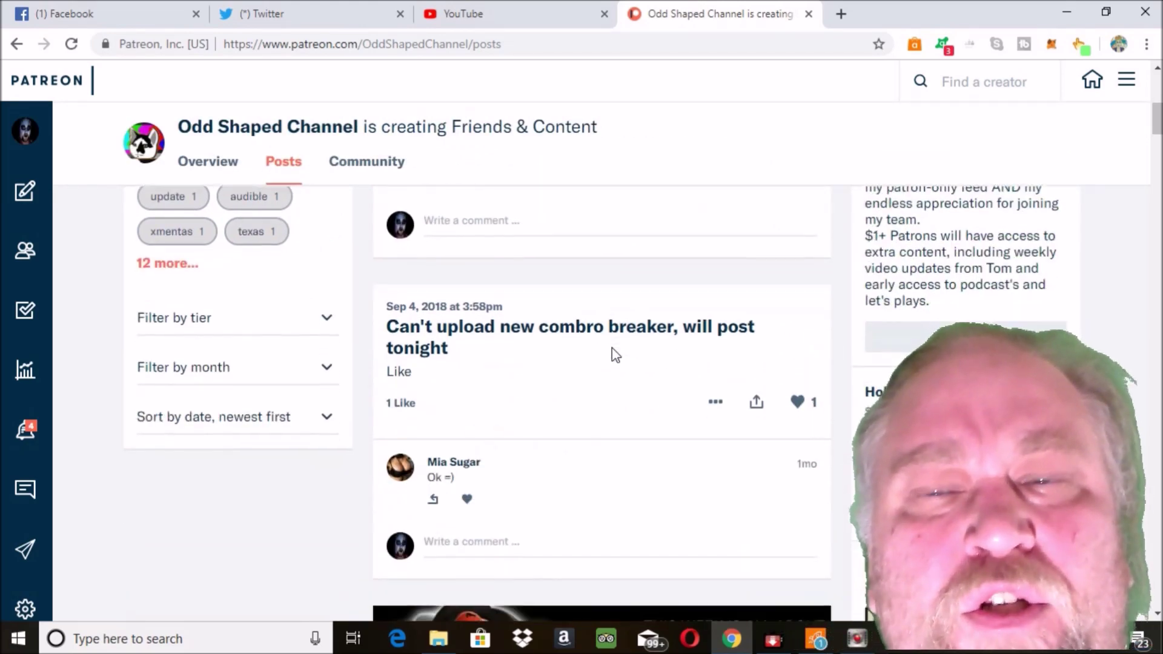
- Finish scrolling through Odd Shaped Channel's posts, then start a new post
scroll(615, 355, down, 1)
scroll(612, 348, down, 2)
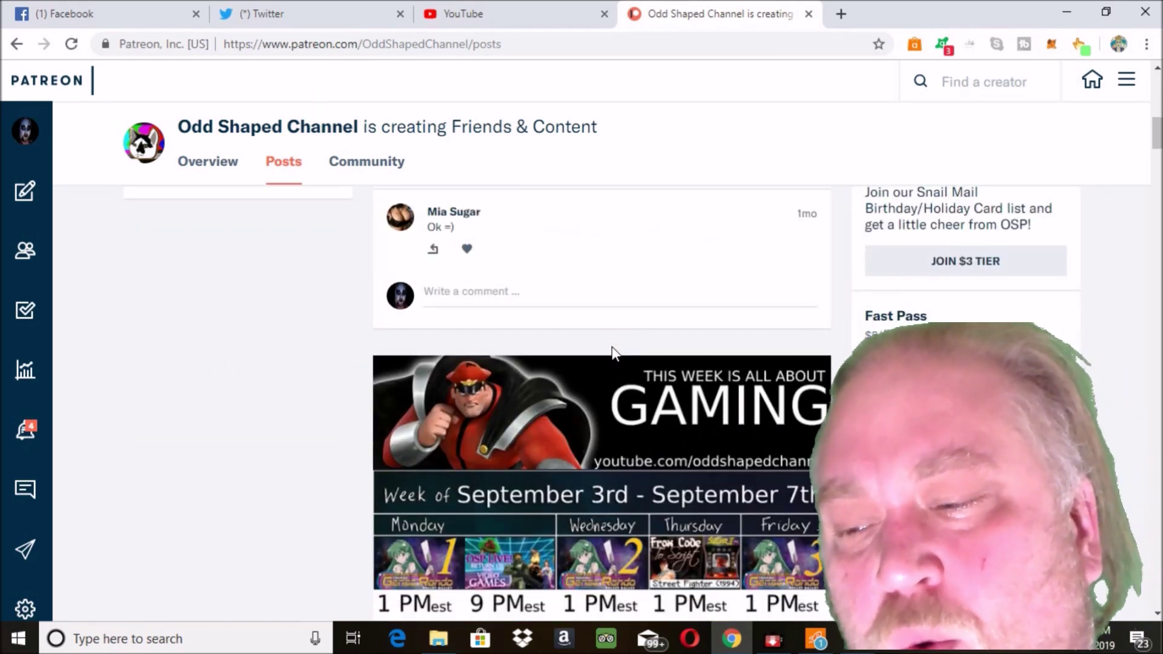
scroll(612, 352, down, 2)
scroll(612, 348, down, 1)
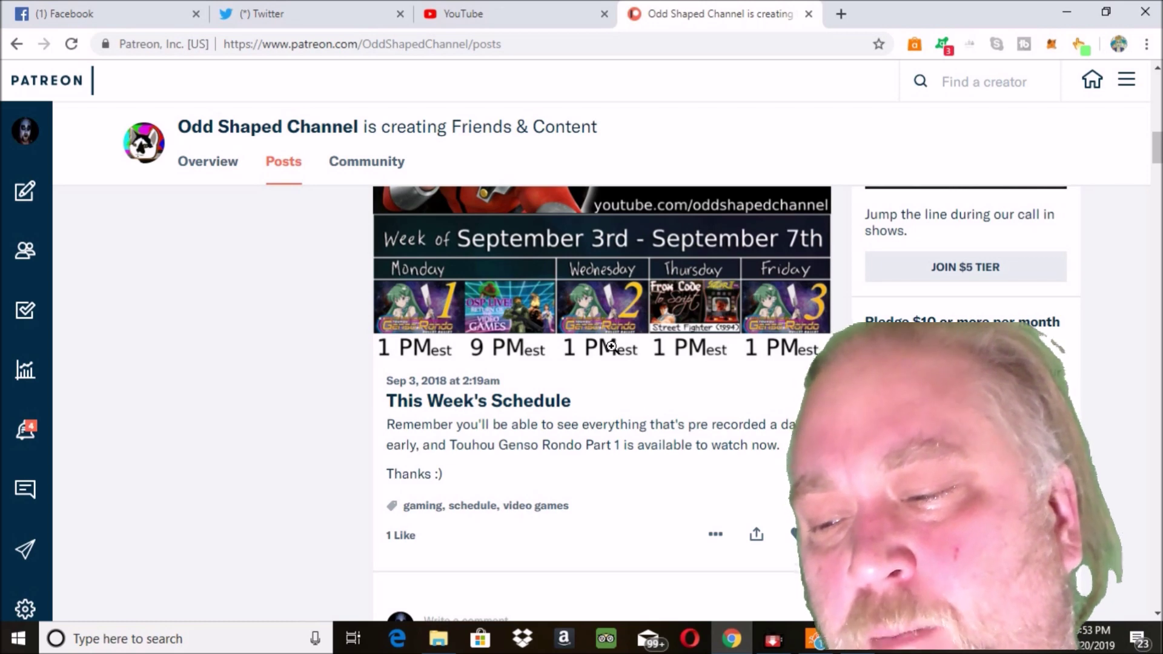
scroll(611, 346, down, 1)
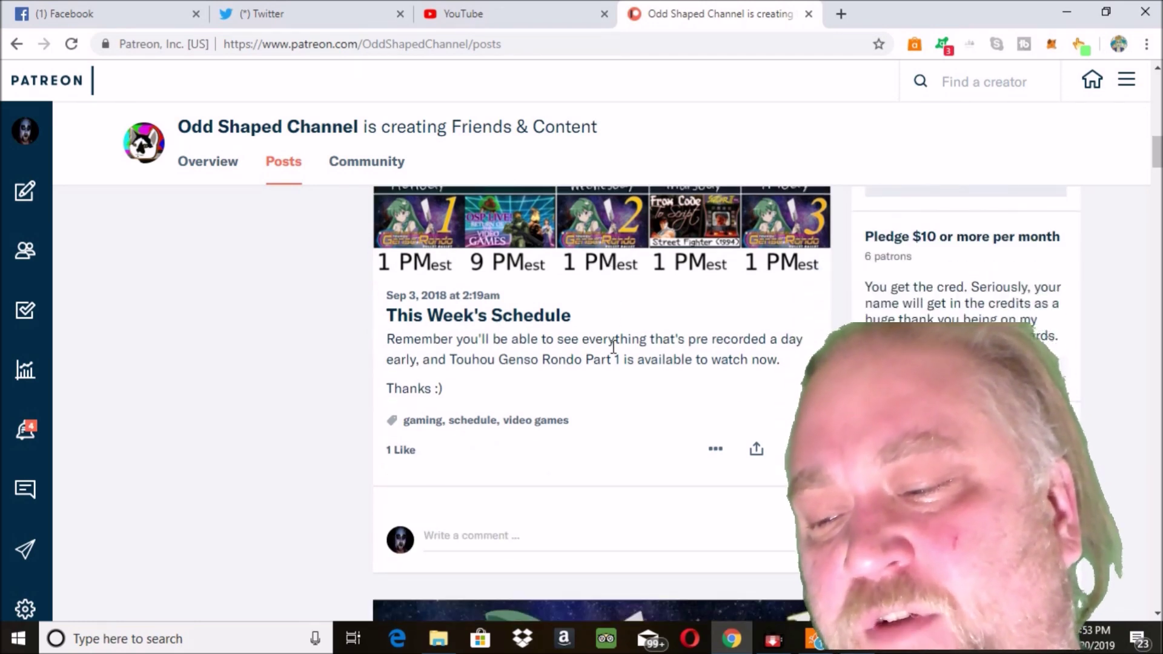
scroll(614, 347, down, 1)
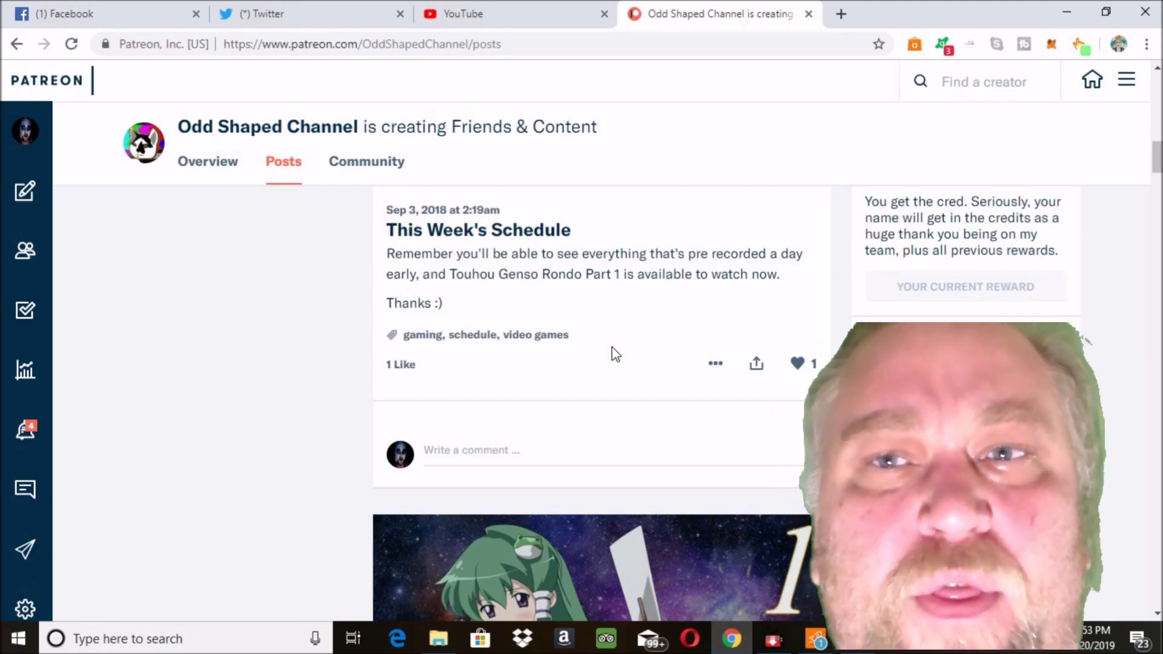
scroll(615, 353, down, 4)
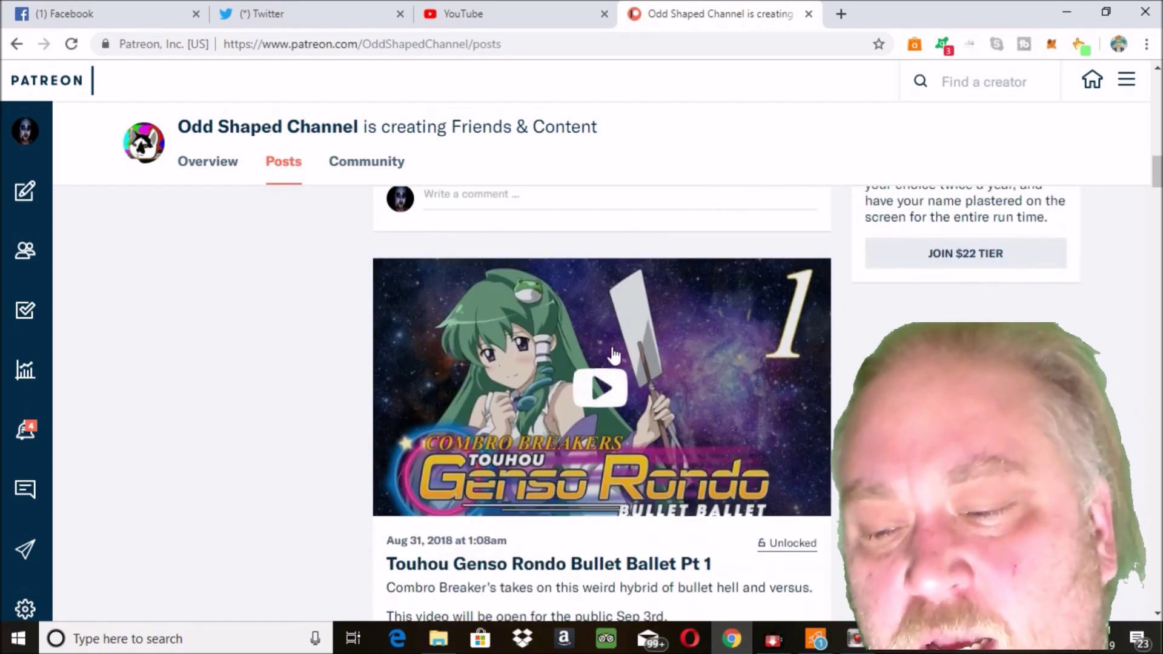
scroll(615, 356, down, 3)
scroll(615, 353, up, 15)
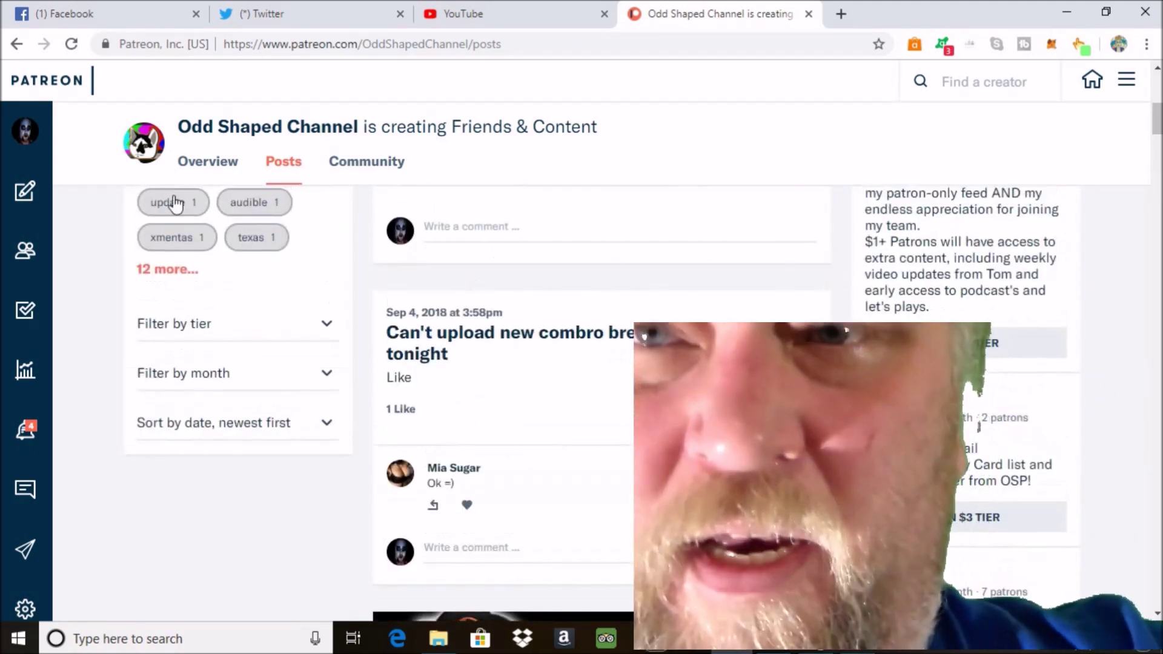
click(28, 199)
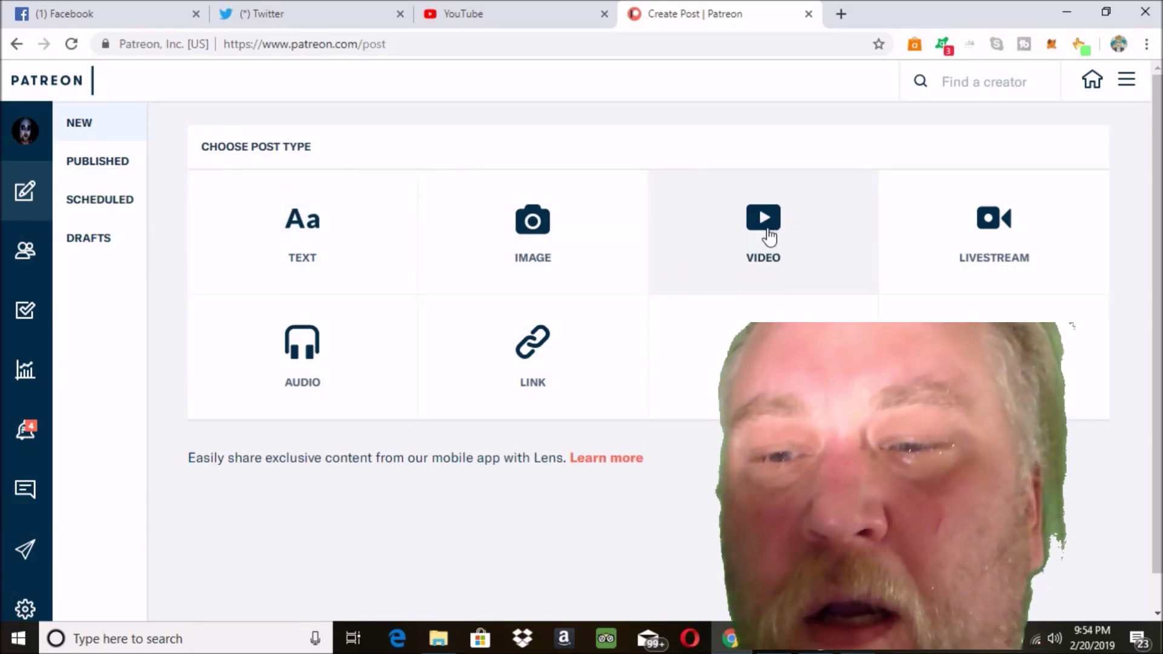
- Choose Video as the new post's type
click(767, 233)
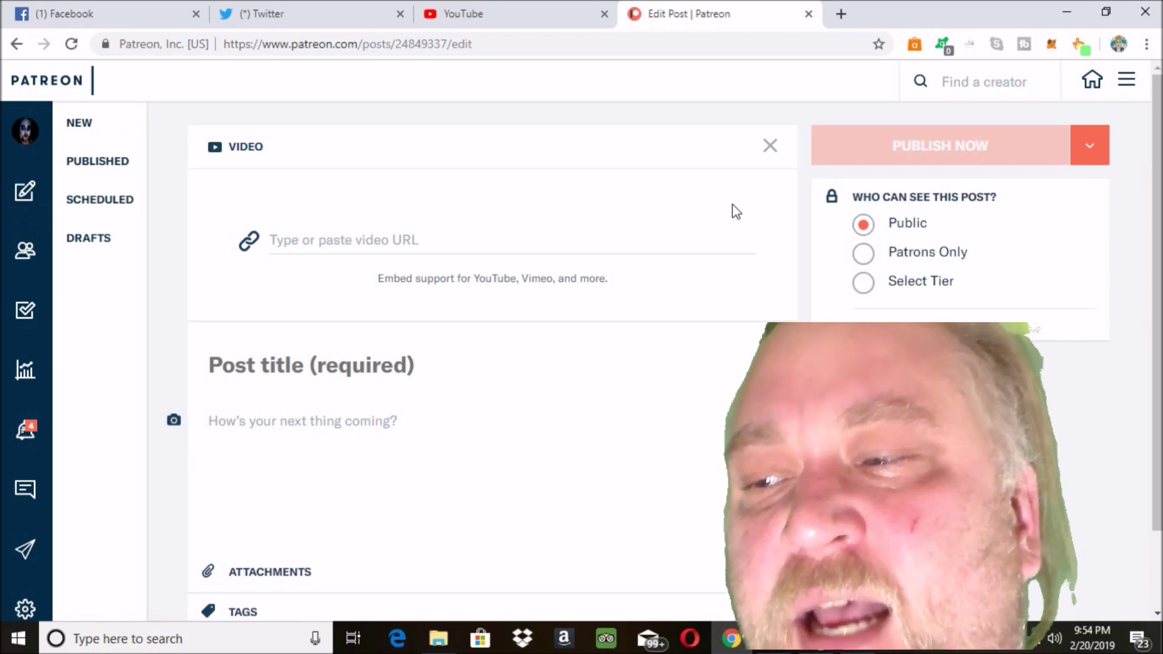
- Switch to YouTube and open your uploaded videos list via TubeBuddy's channel shortcuts
click(452, 14)
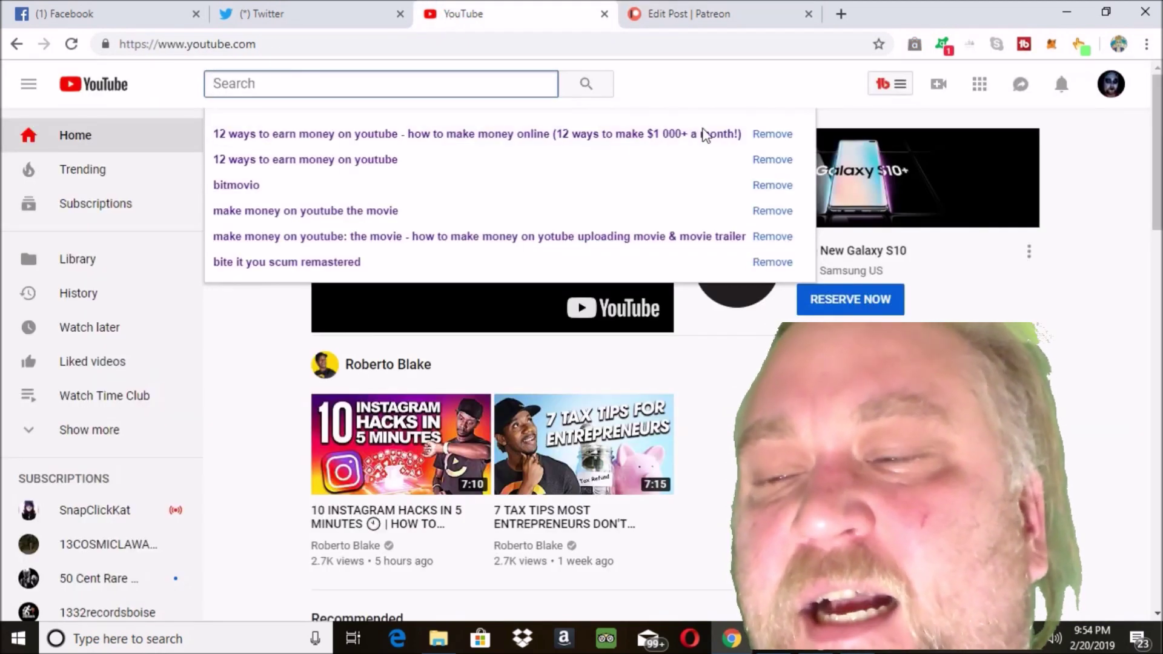
click(889, 84)
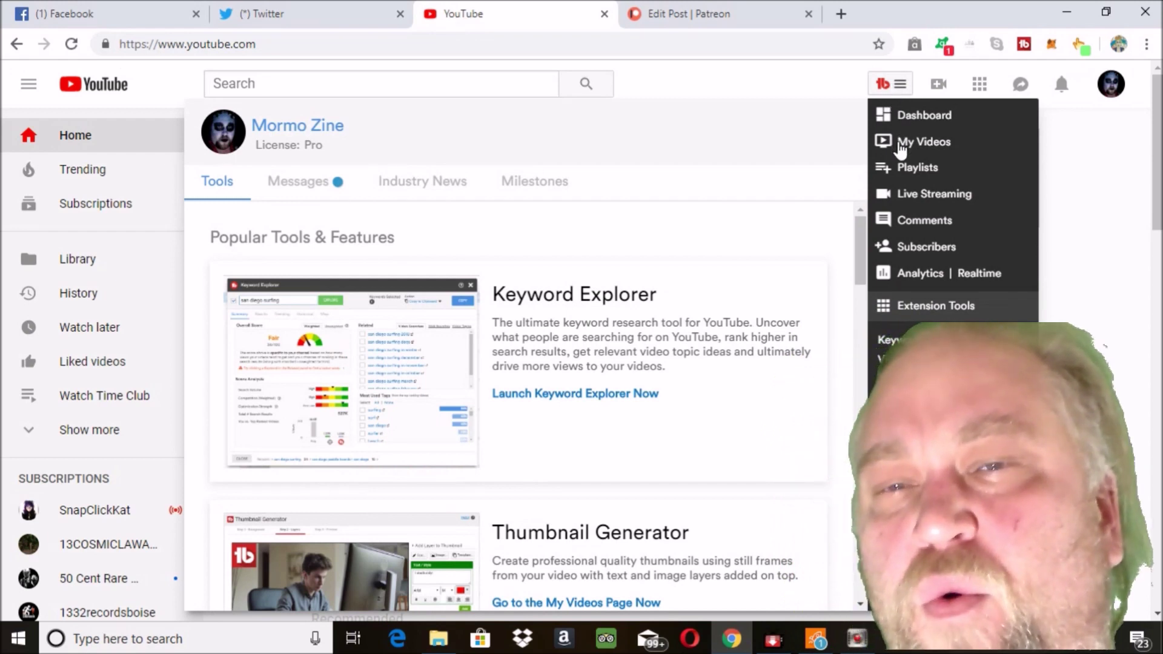
click(902, 145)
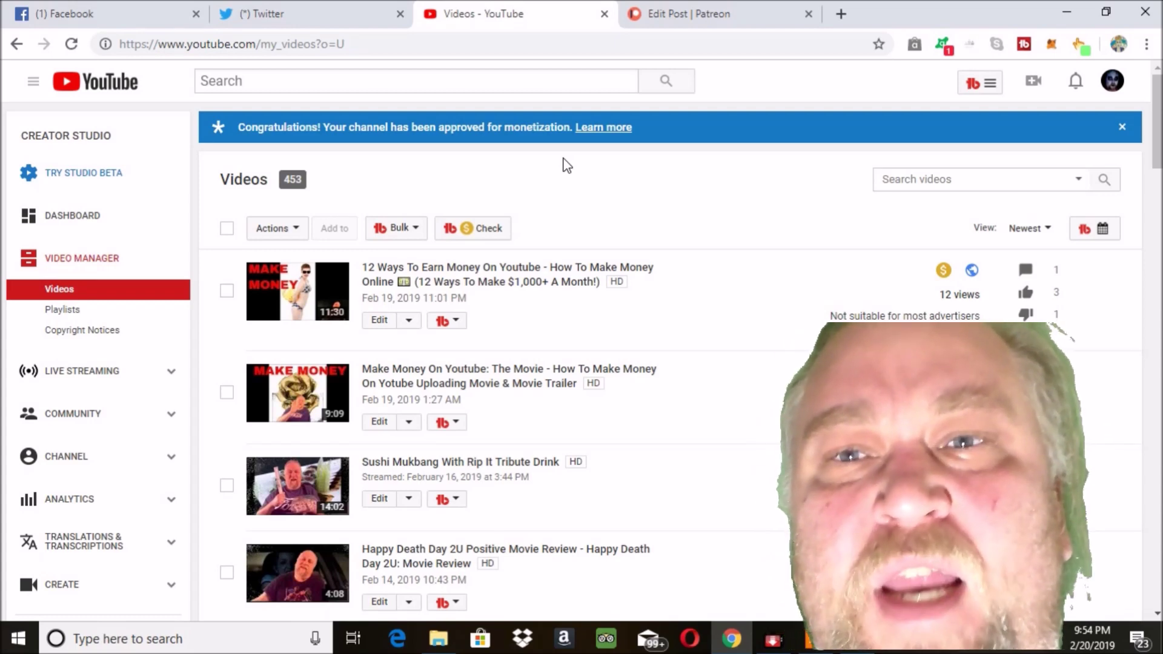
- Open the 'Sushi Mukbang With Rip It Tribute Drink' edit page, then return to the Patreon editor
scroll(567, 165, down, 1)
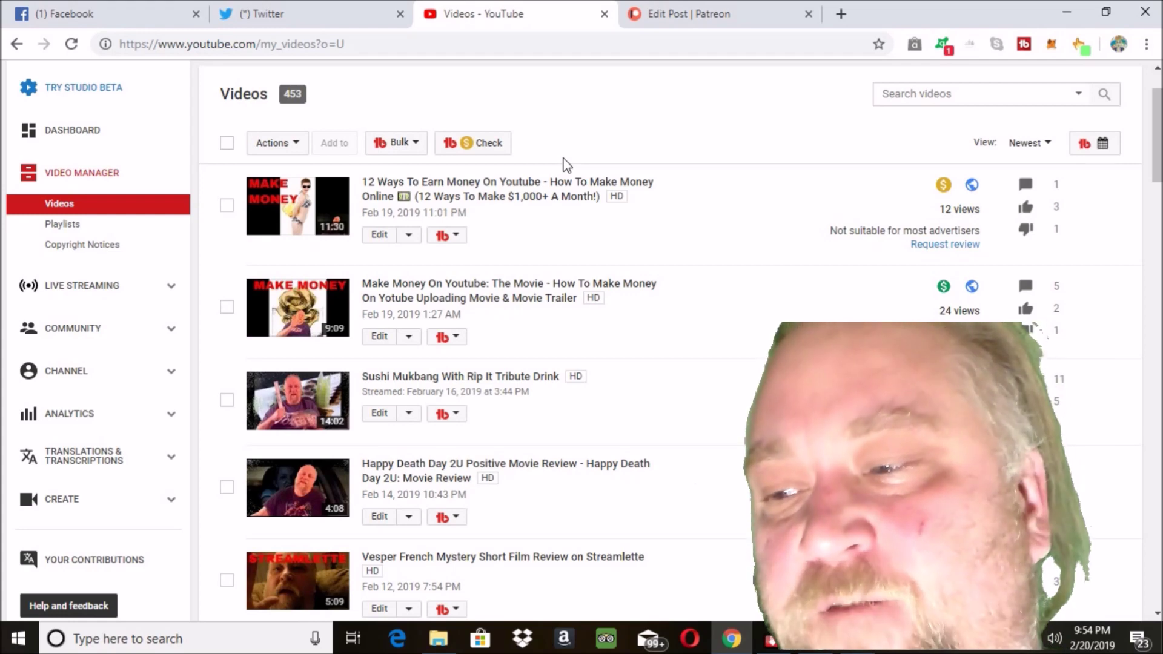
scroll(566, 165, down, 3)
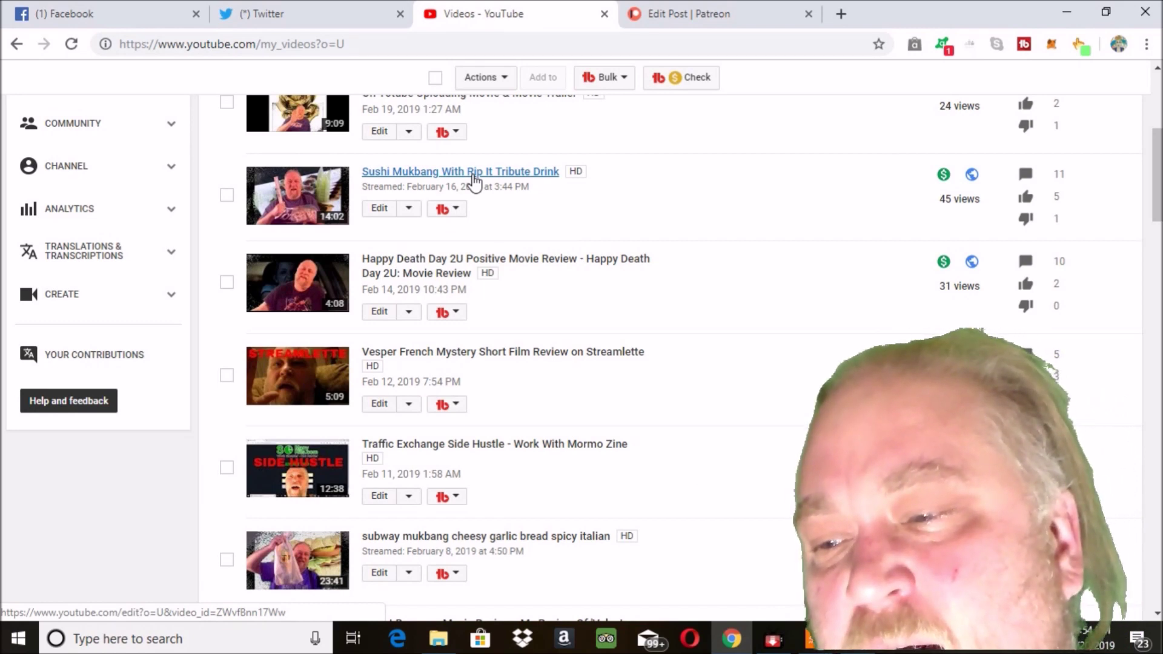
click(380, 212)
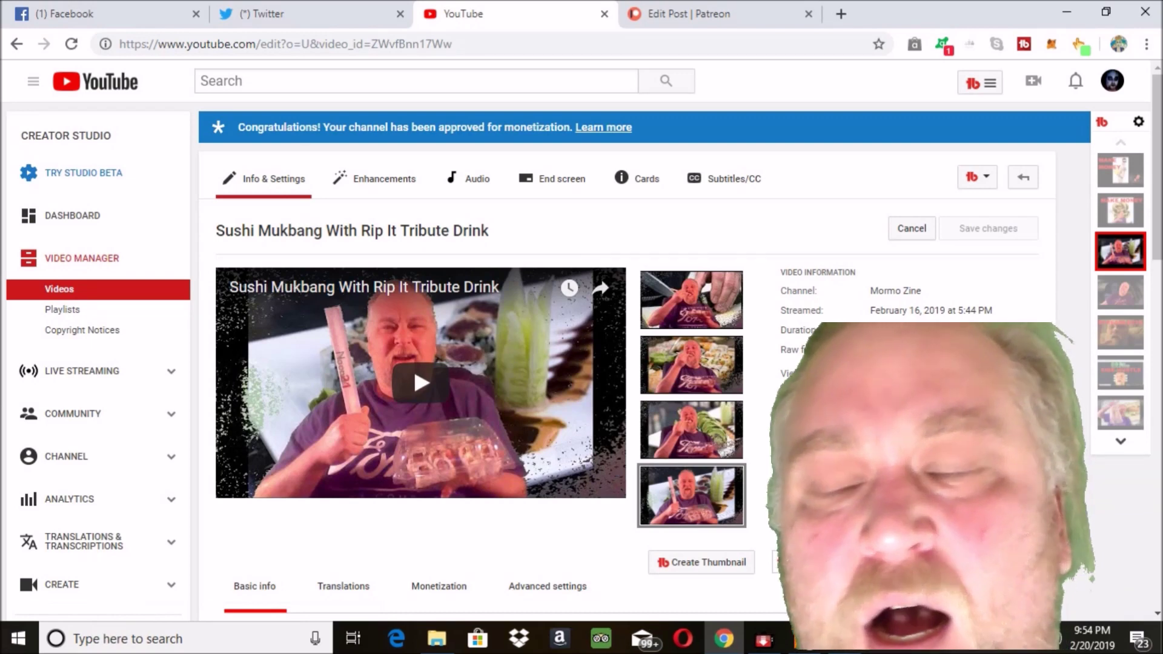
click(651, 15)
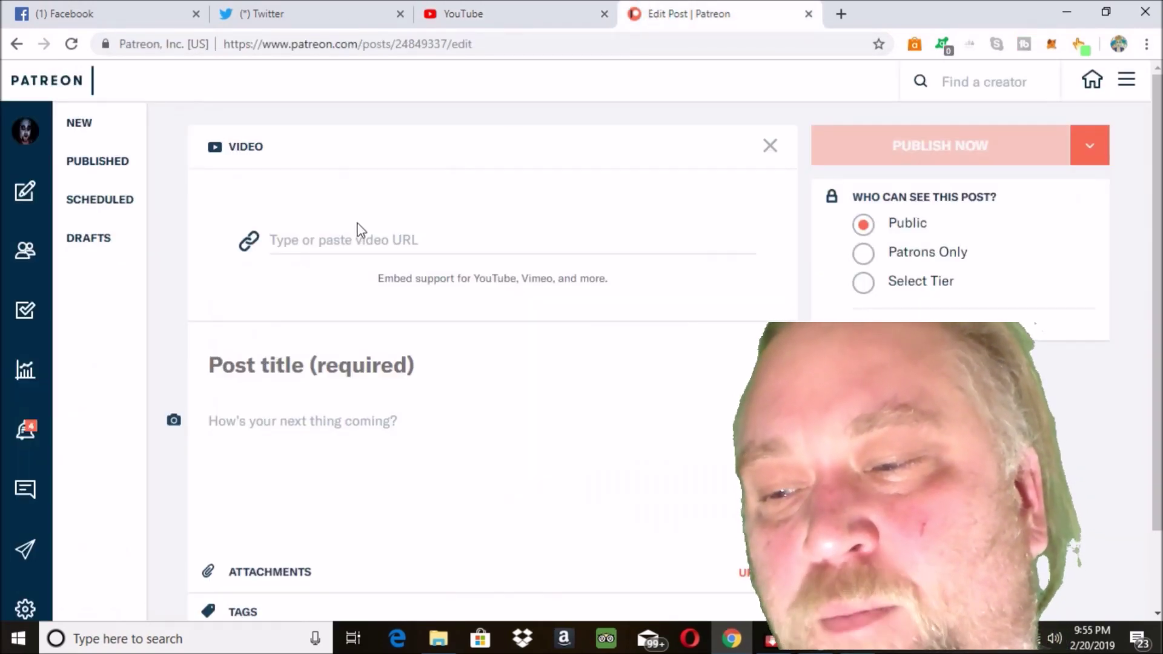
- Paste the copied YouTube video link into the post's video URL field
click(294, 240)
right_click(296, 241)
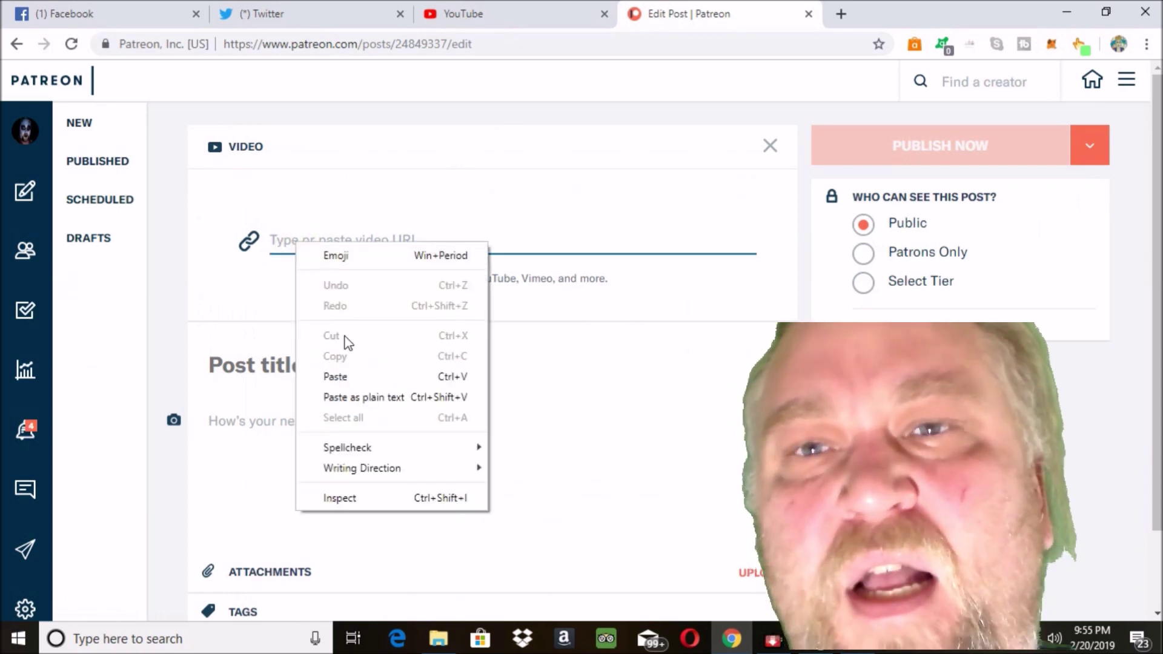
click(326, 377)
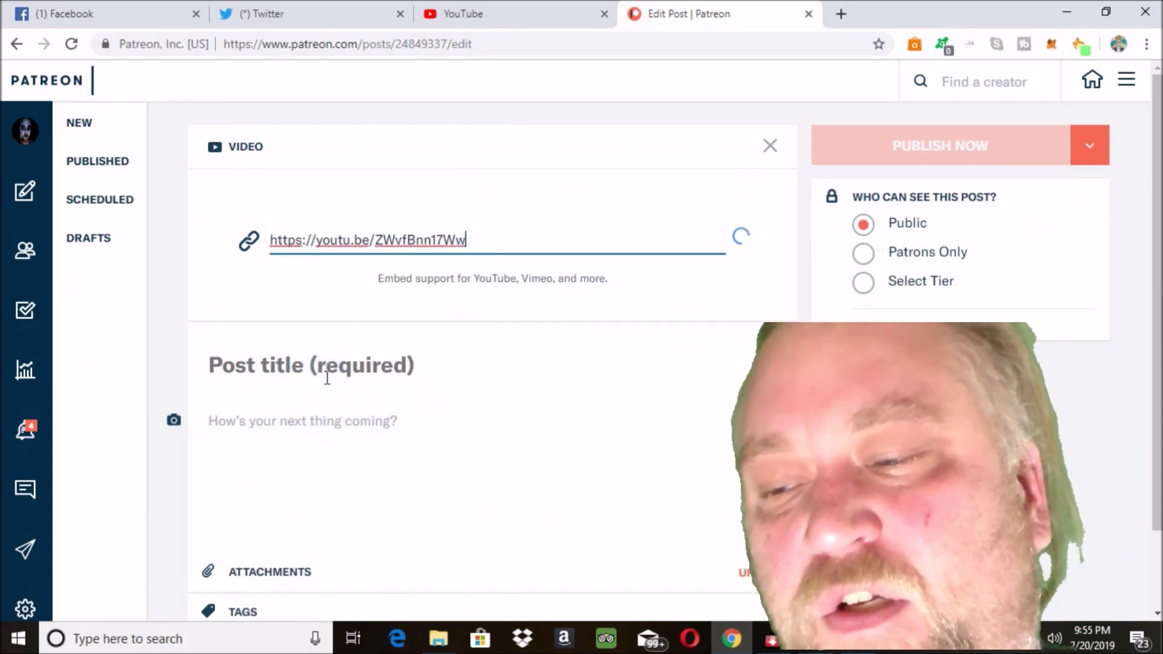
scroll(303, 386, down, 3)
scroll(303, 386, down, 3)
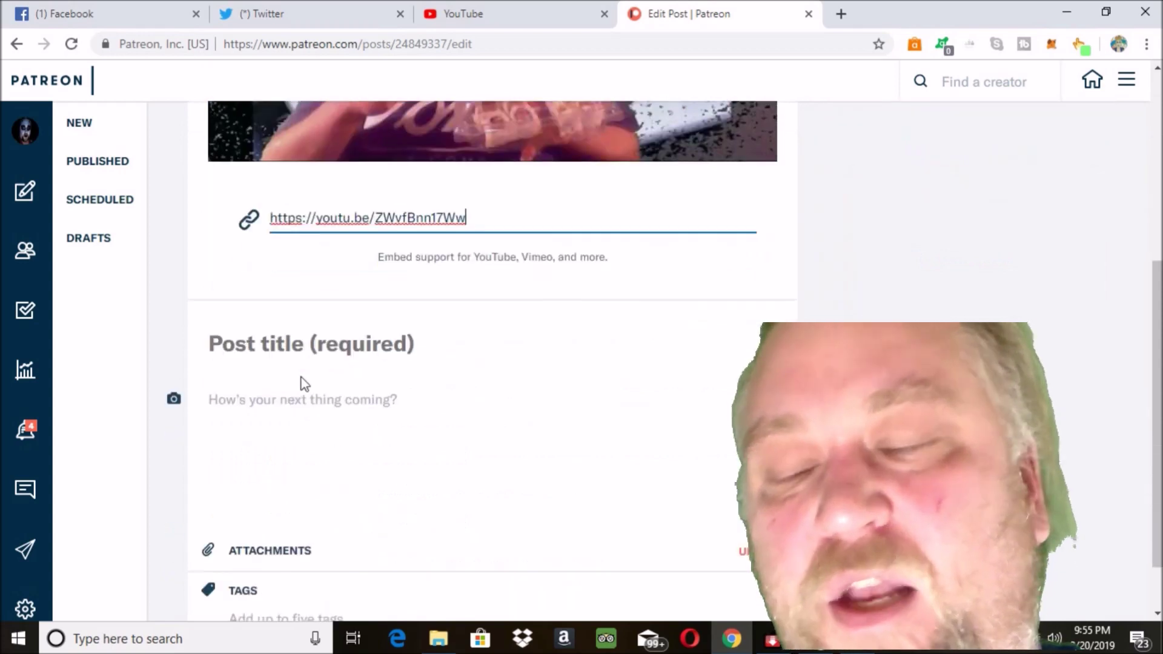
- Title the post 'Mukbangs get lots of comments!!', add body 'Do you wanna see more mukbangs?', and publish
click(283, 350)
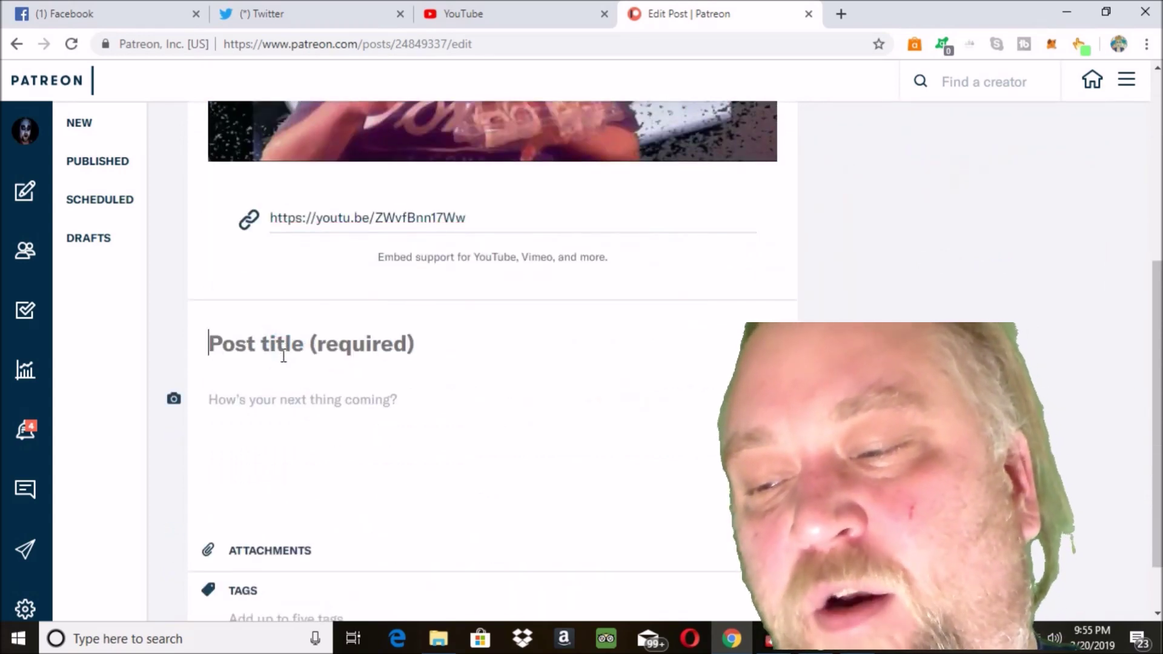
text(Mukb)
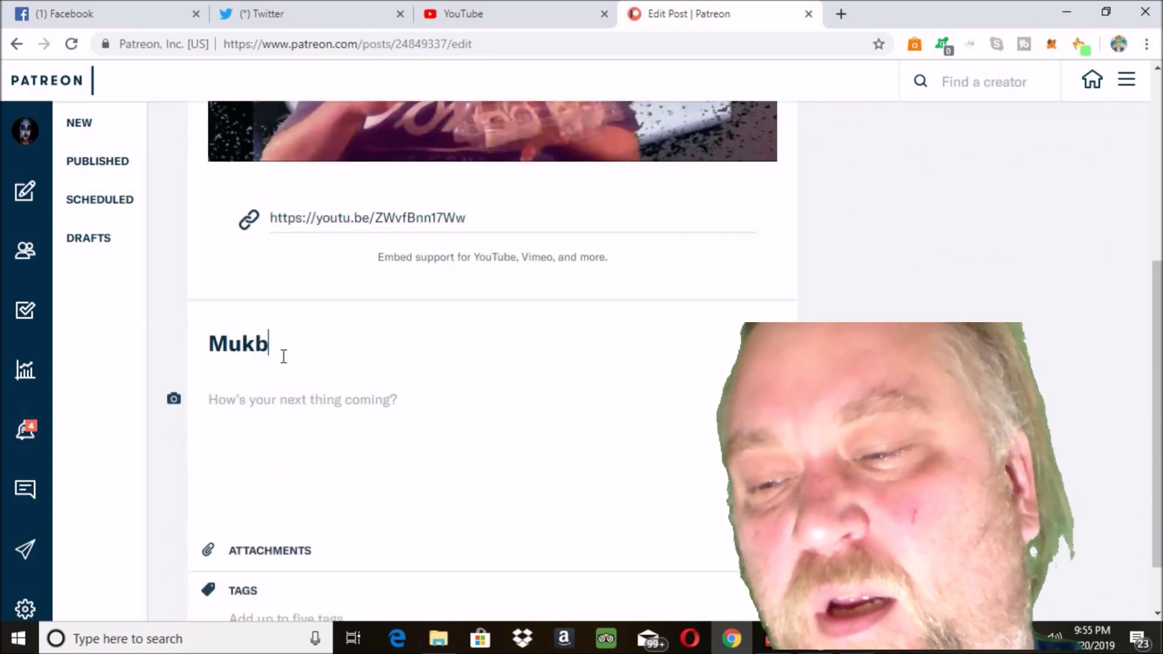
text(angs g)
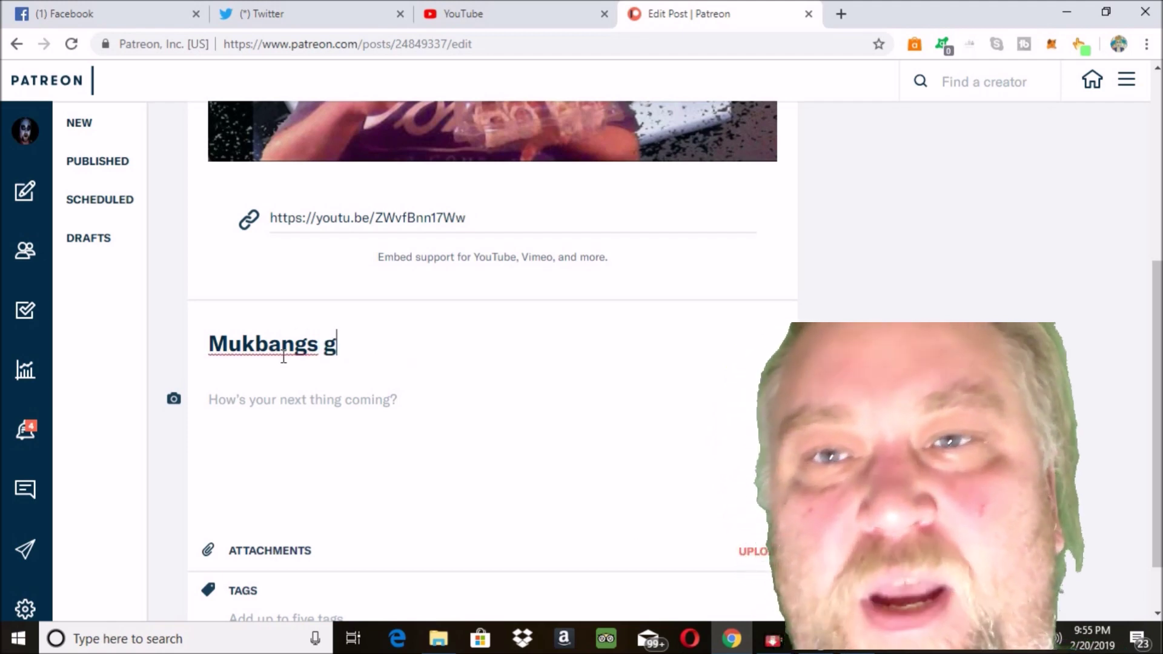
text(et lots)
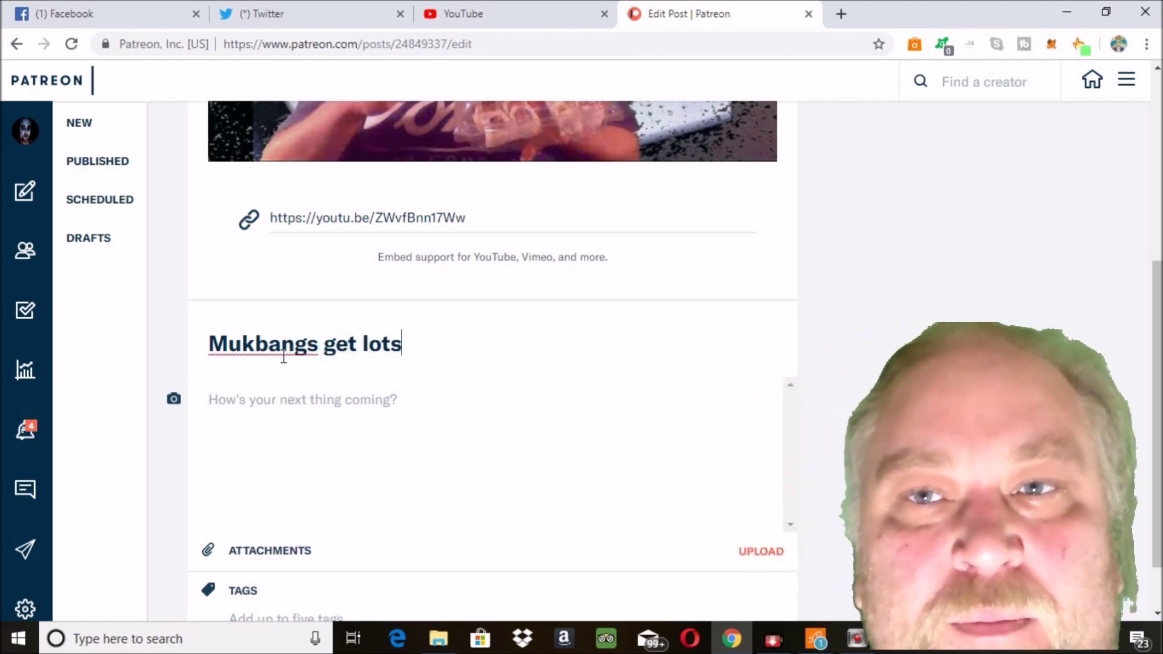
text( of co)
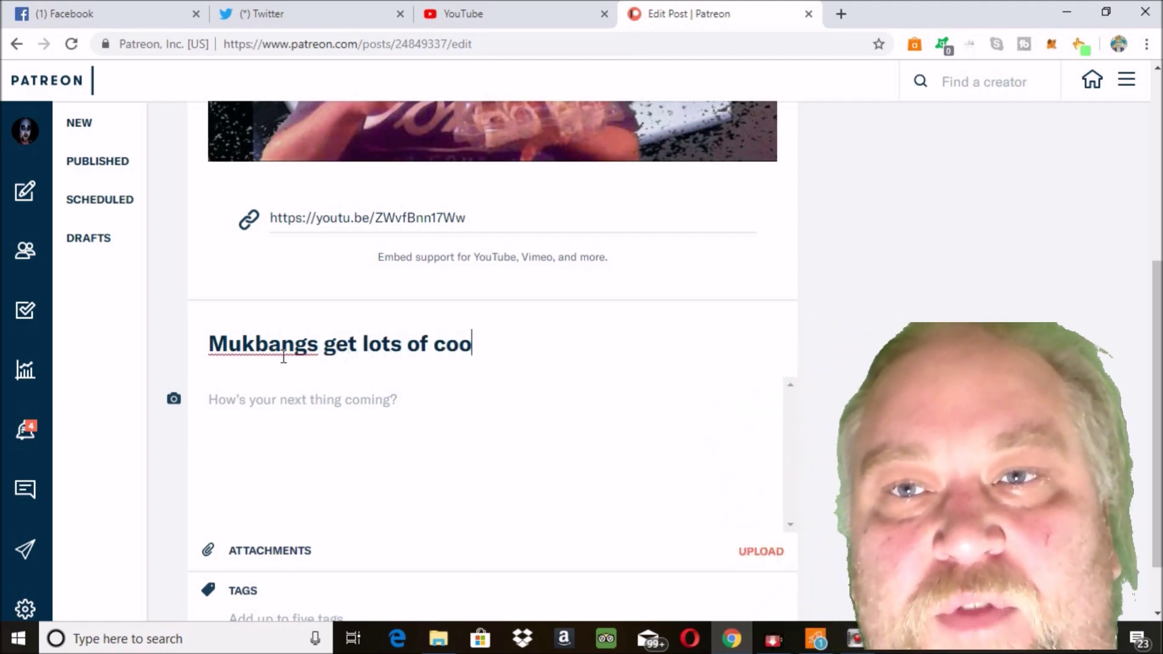
text(mments!!)
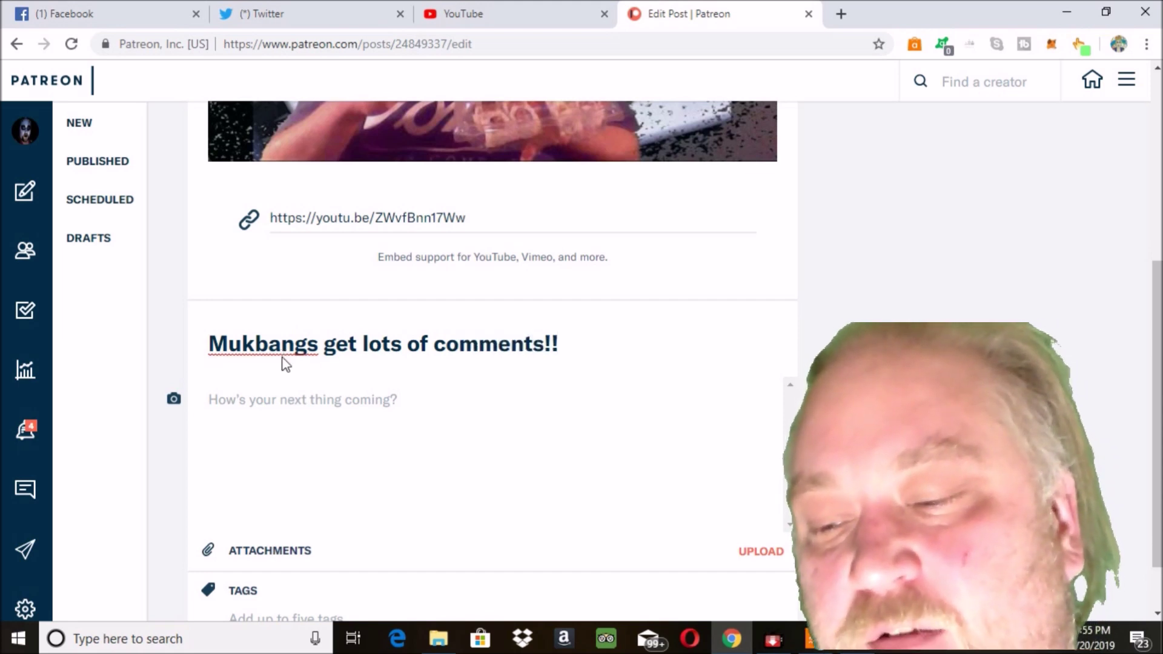
click(279, 405)
text(D)
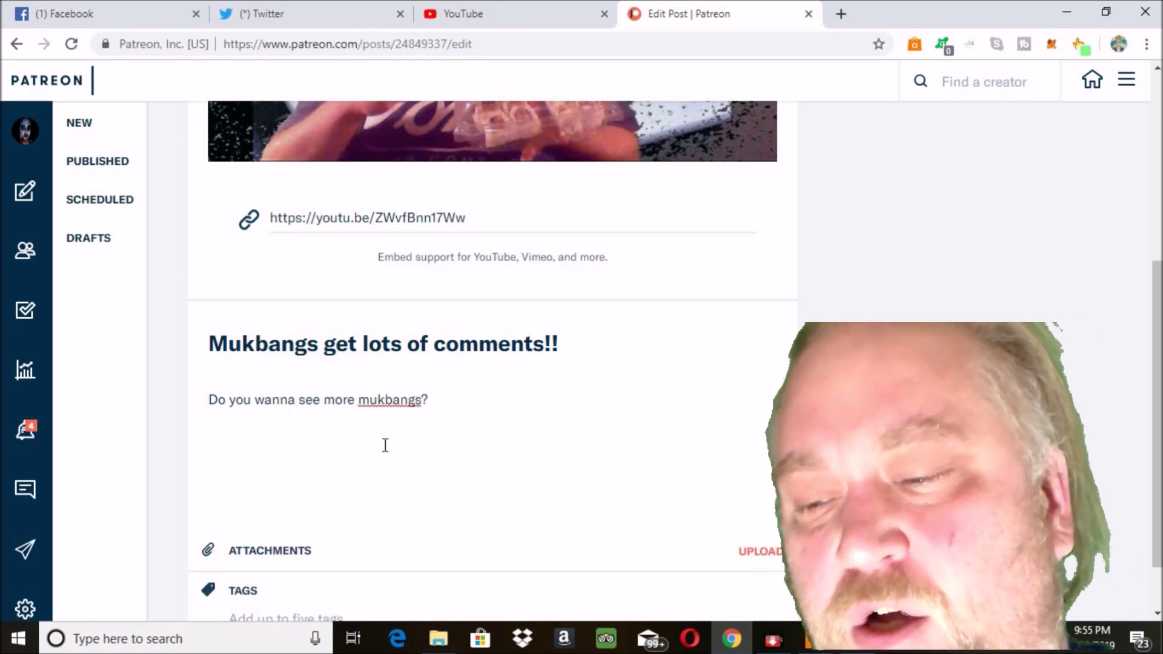
scroll(385, 447, up, 6)
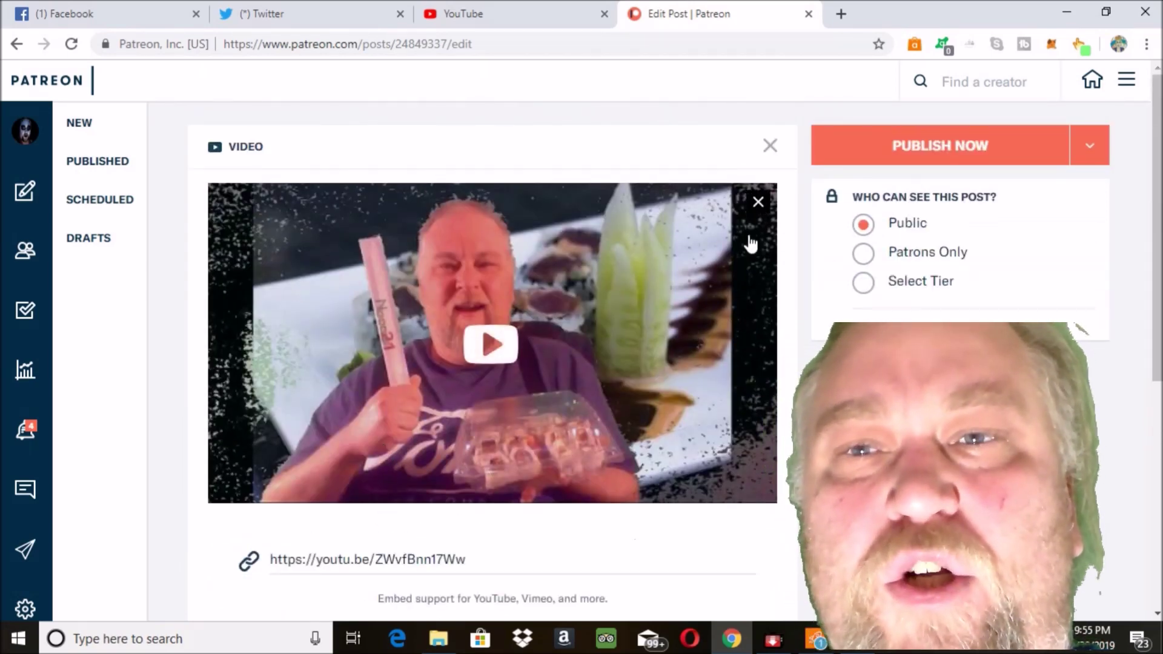
click(915, 159)
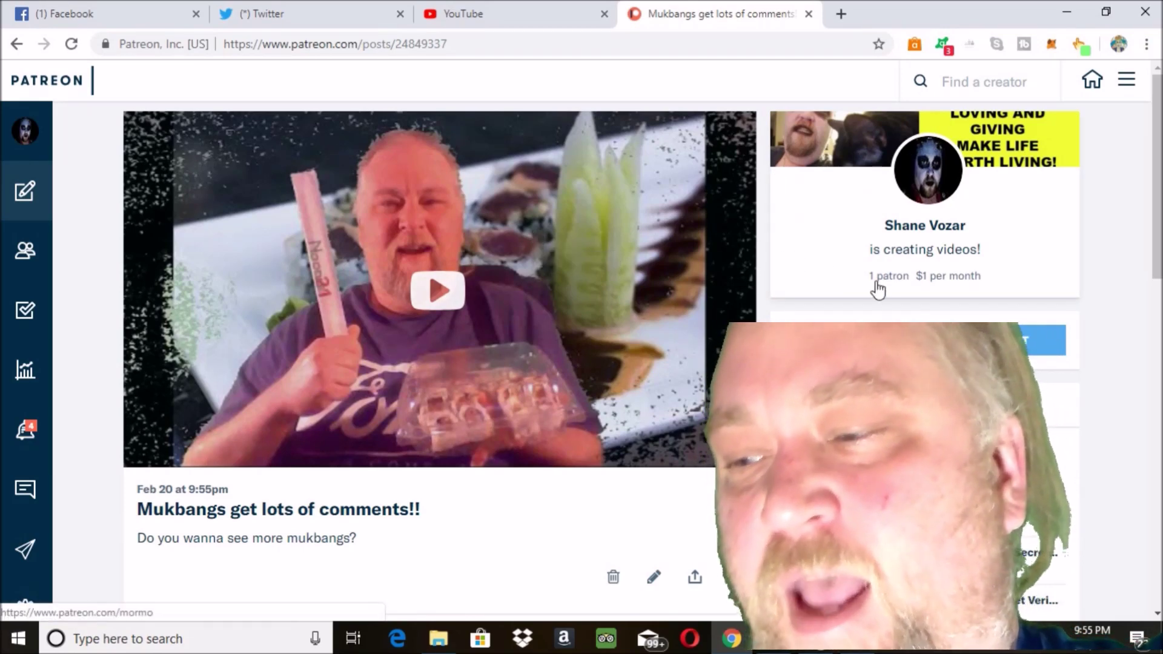
- Share the published post on Twitter and send the prefilled tweet
click(921, 339)
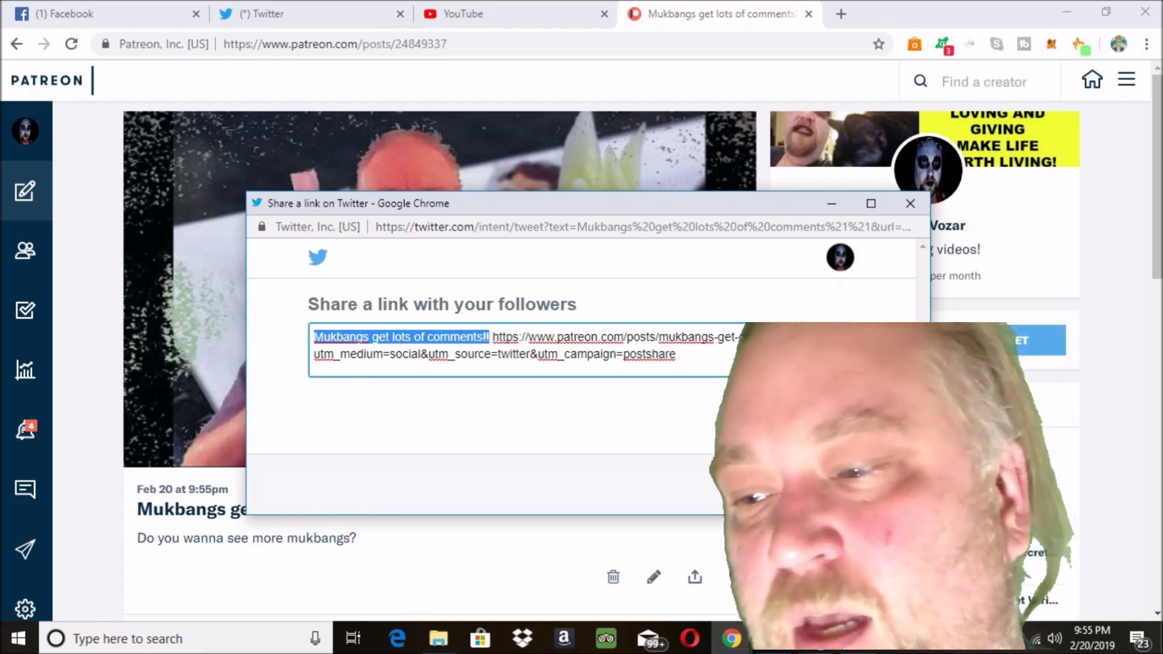
key(ctrl+Return)
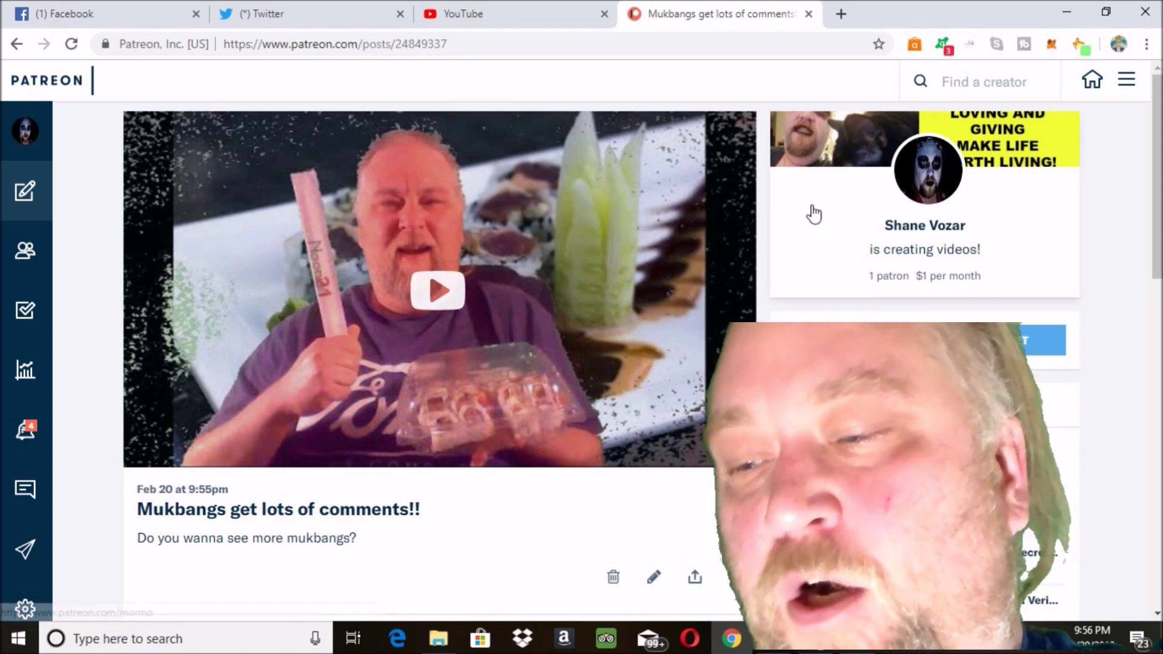
- Open the creator's public page and scroll down to the new Mukbangs post under Recent Posts
click(920, 180)
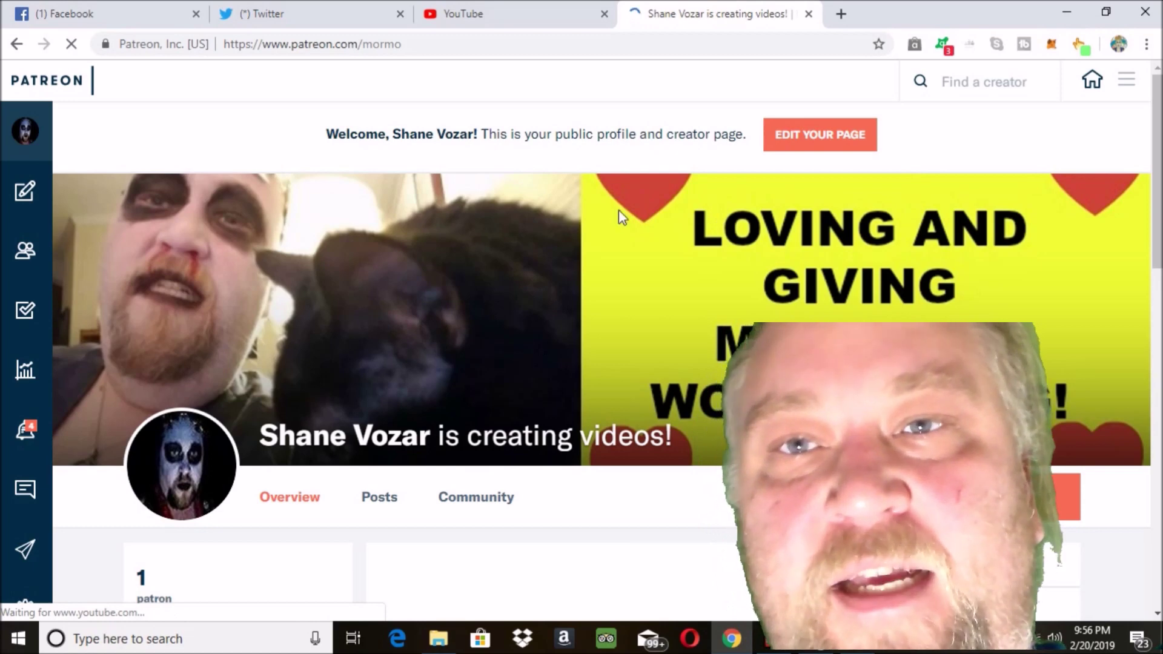
scroll(619, 210, down, 1)
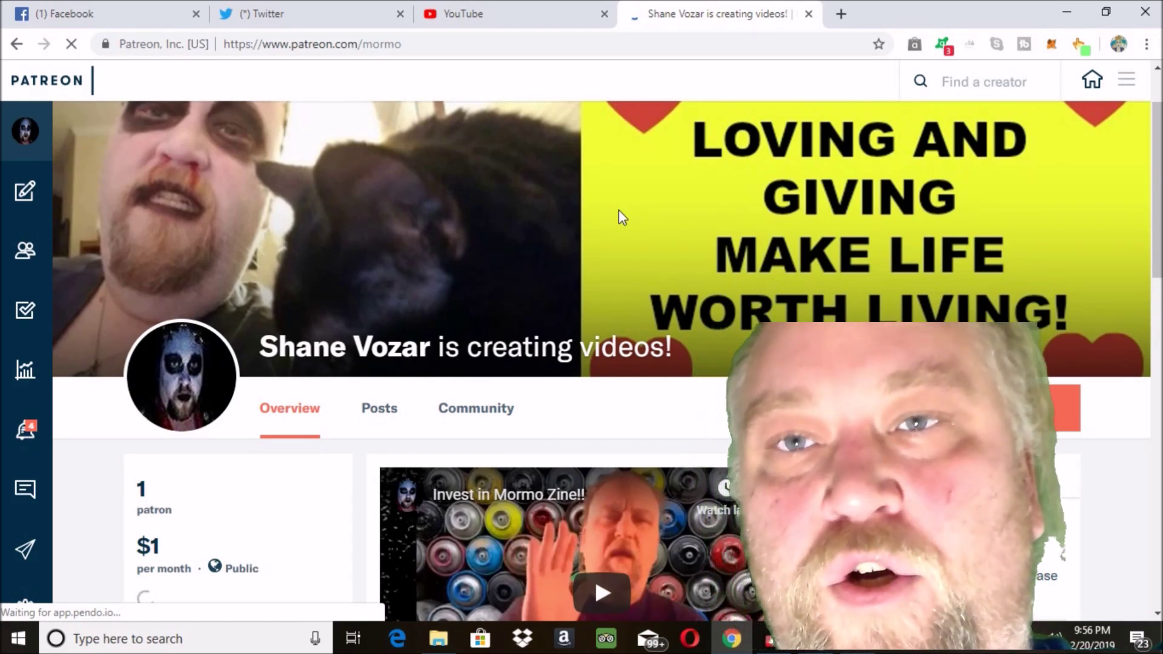
scroll(619, 210, down, 1)
scroll(618, 208, down, 3)
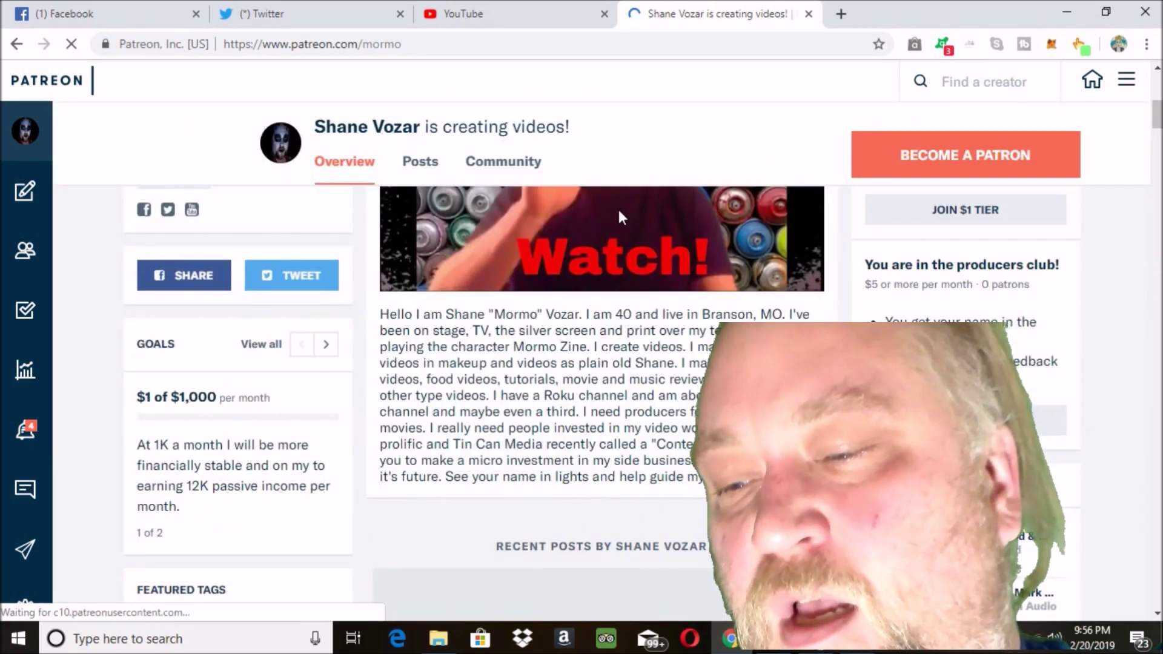
scroll(619, 215, down, 1)
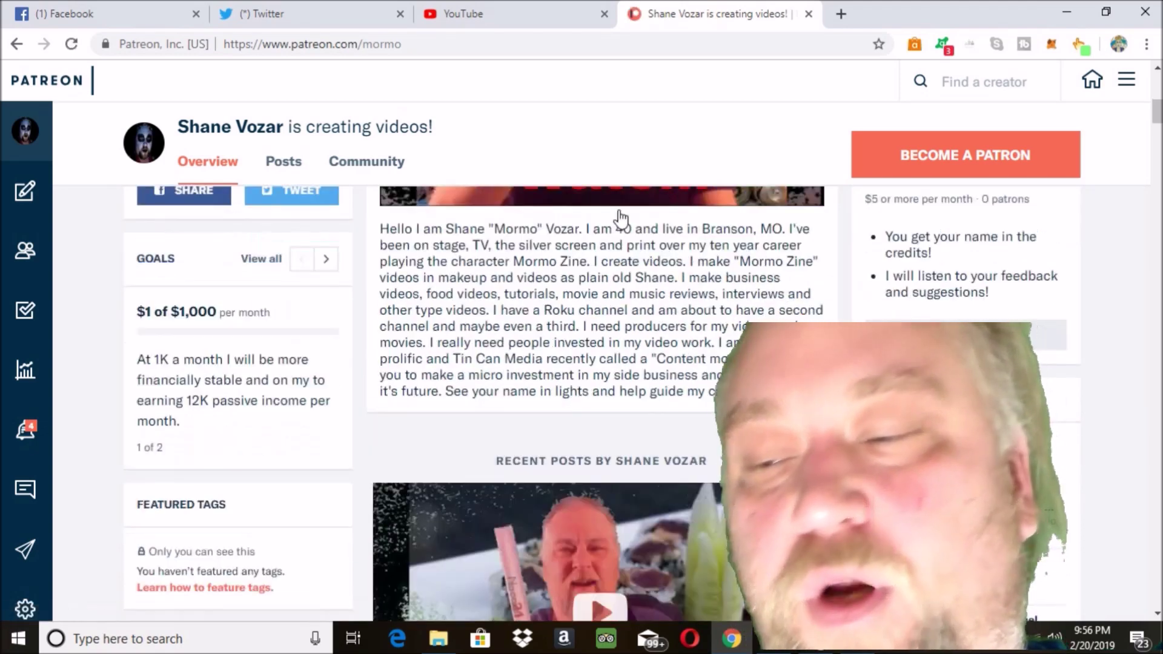
scroll(621, 217, down, 2)
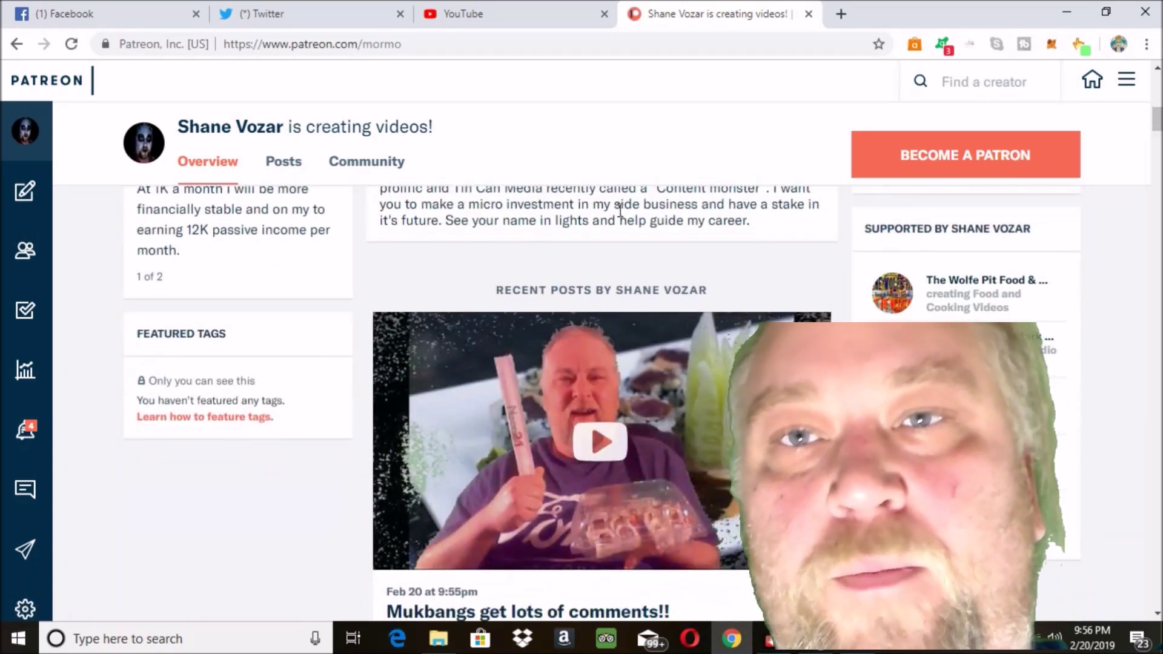
scroll(619, 209, down, 2)
- Scroll back through the Overview and start the 'Invest in Mormo Zine!!' intro video
scroll(620, 212, up, 6)
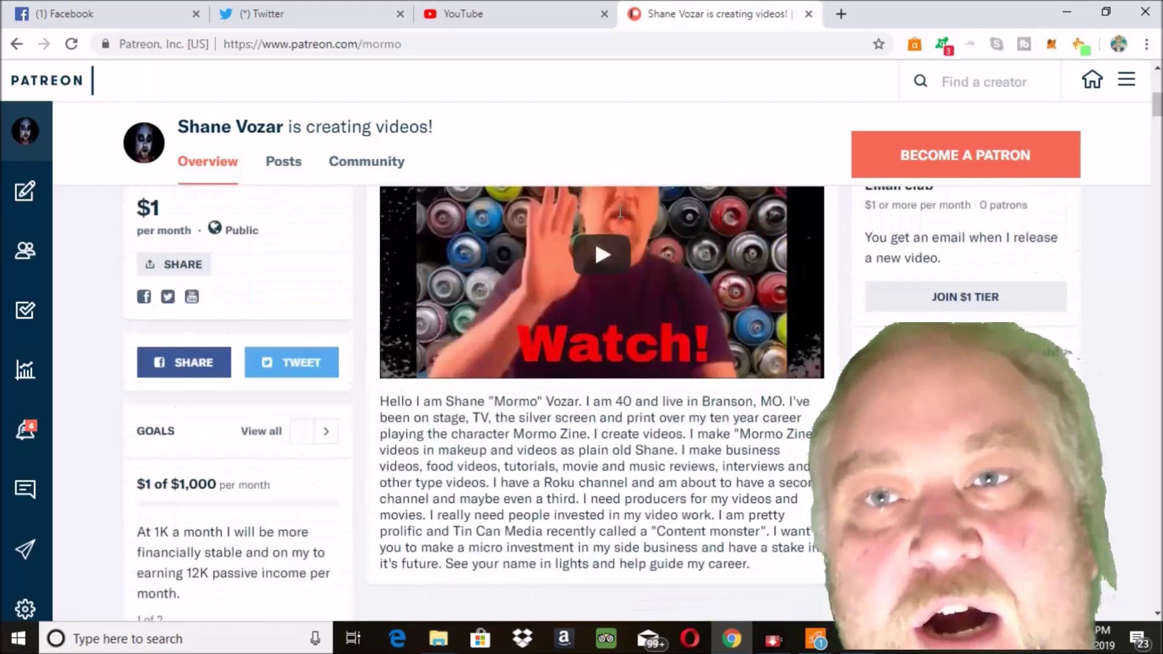
scroll(620, 212, up, 6)
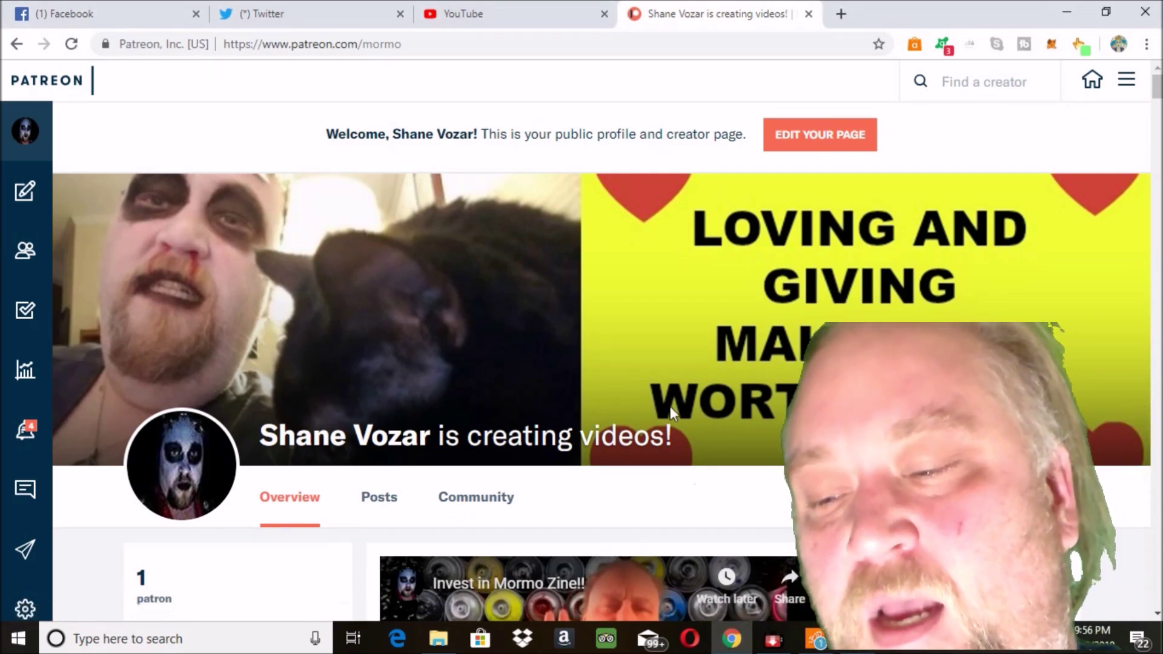
scroll(545, 357, down, 1)
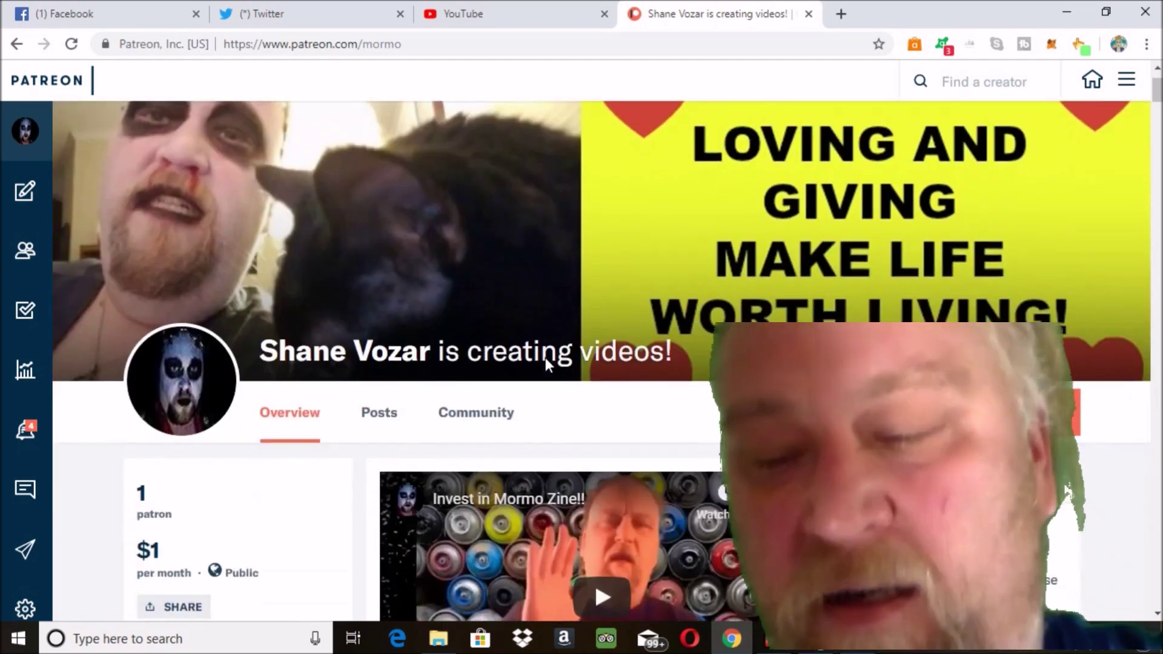
scroll(547, 358, down, 1)
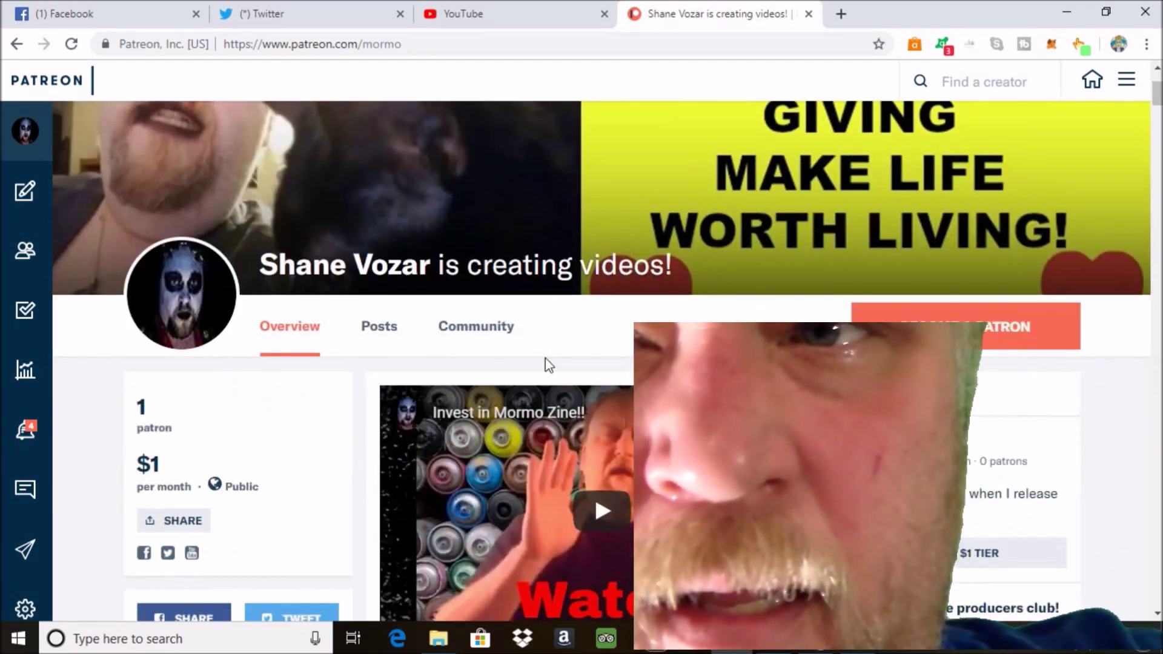
scroll(547, 358, down, 2)
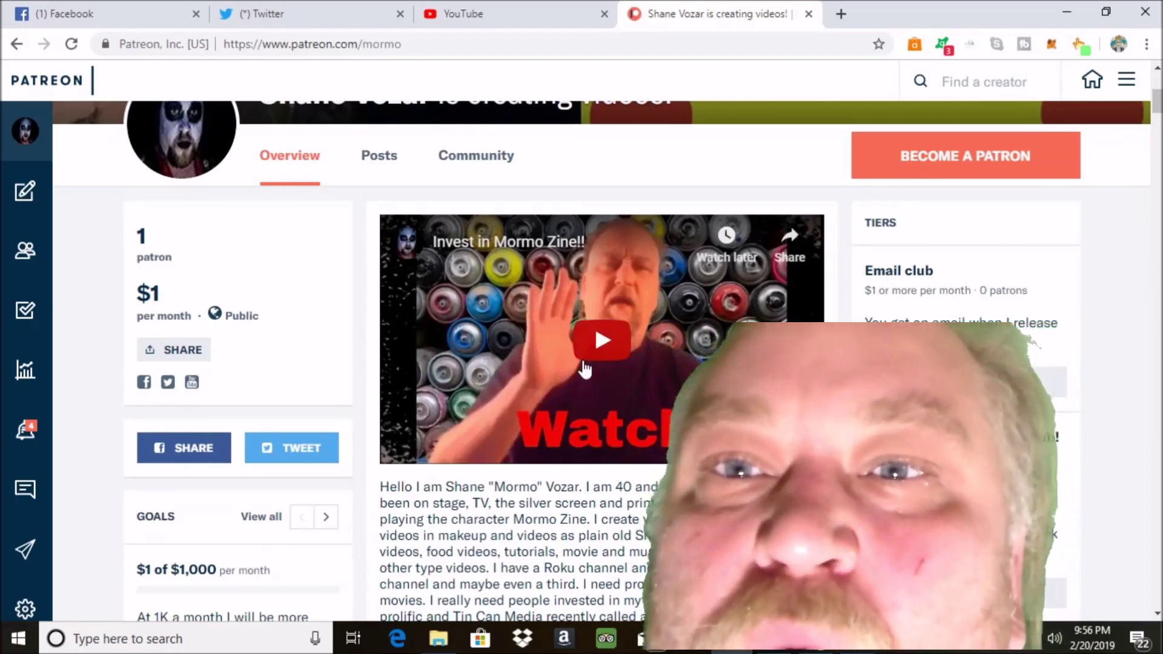
click(591, 352)
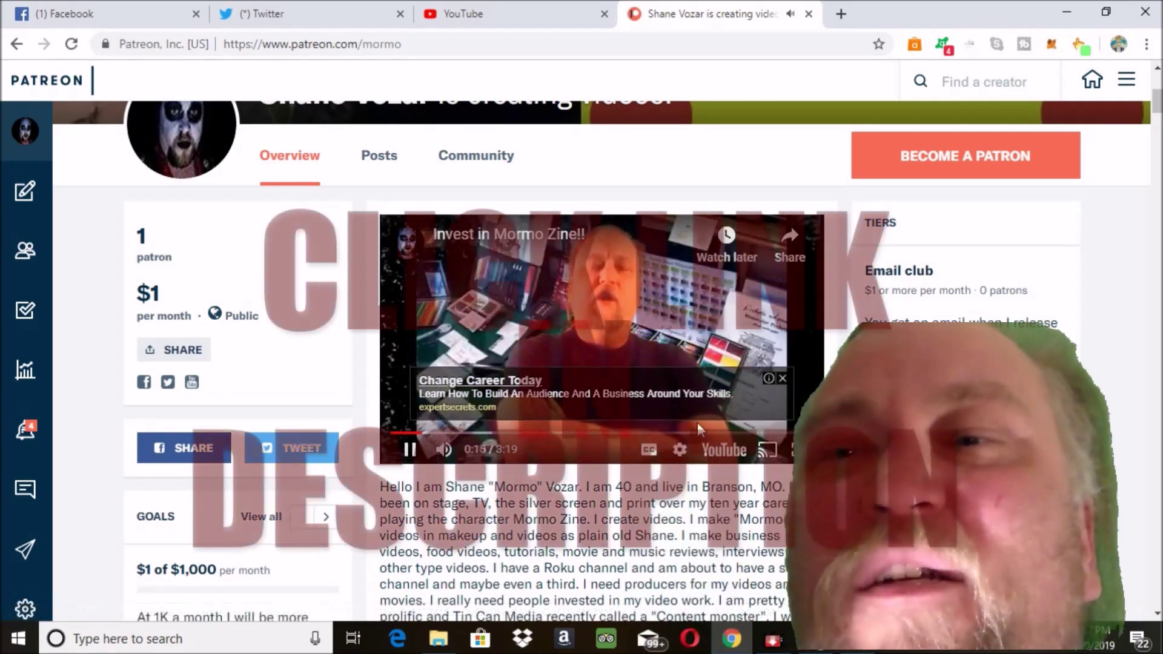
- Bring up the screen recording tool while the Mormo Zine intro video plays
click(857, 644)
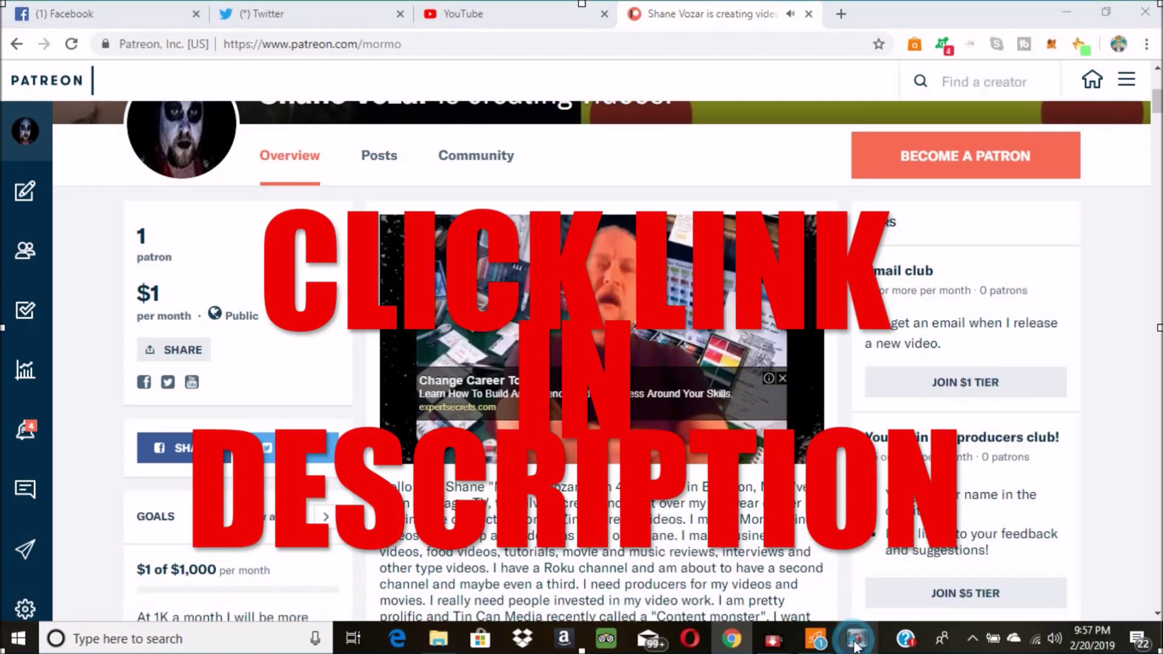